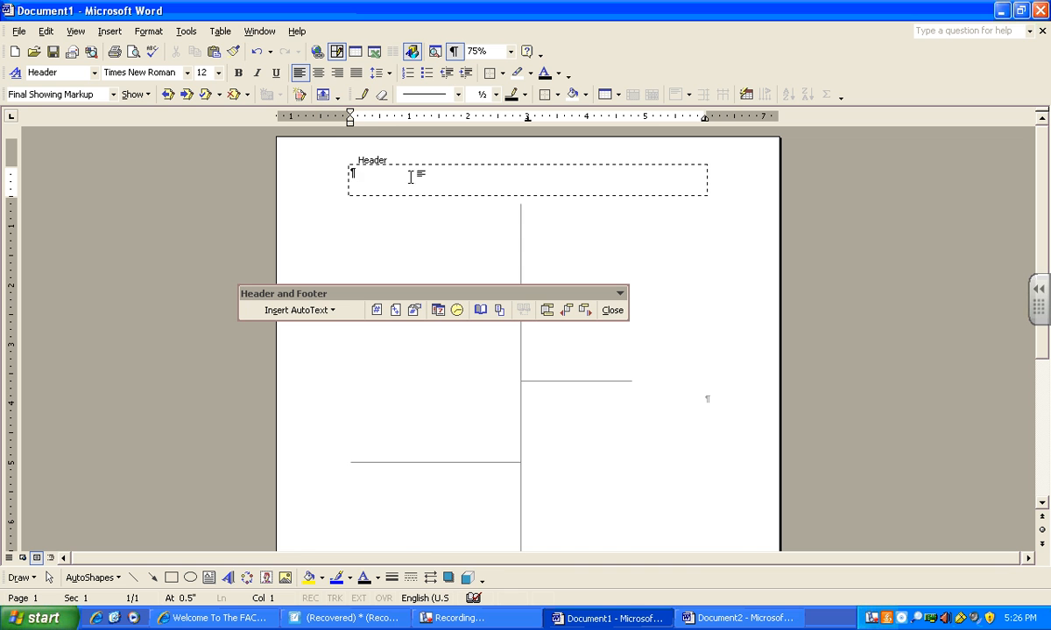
# - Right-align the header, enter Name, Date and Hour on three separate lines, and close the header
pyautogui.click(337, 74)
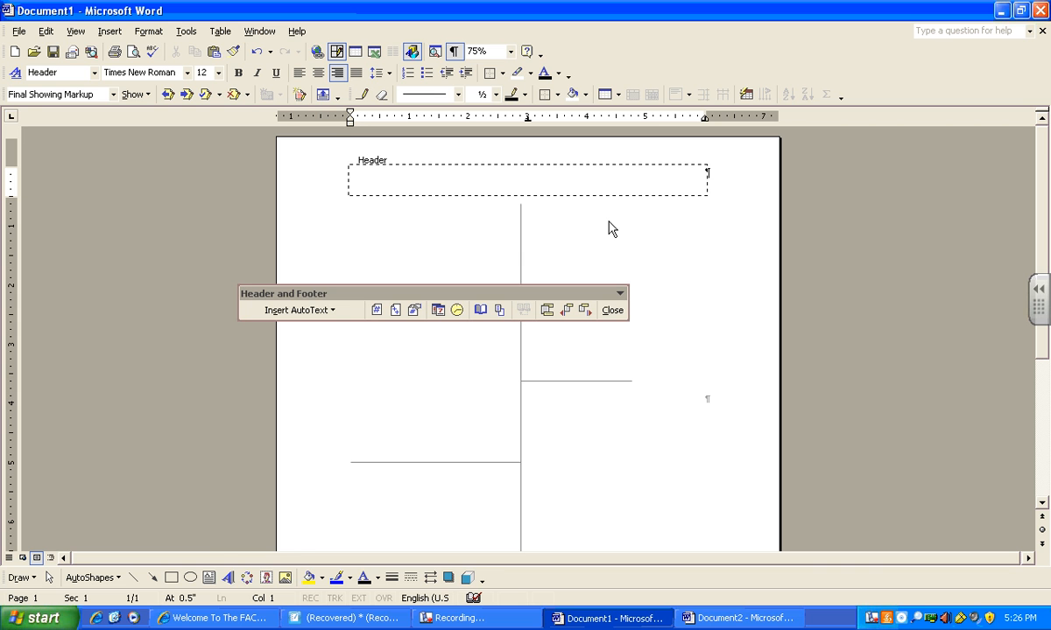
pyautogui.write('Name')
pyautogui.press('Return')
pyautogui.write('Date')
pyautogui.press('Return')
pyautogui.write('Hour')
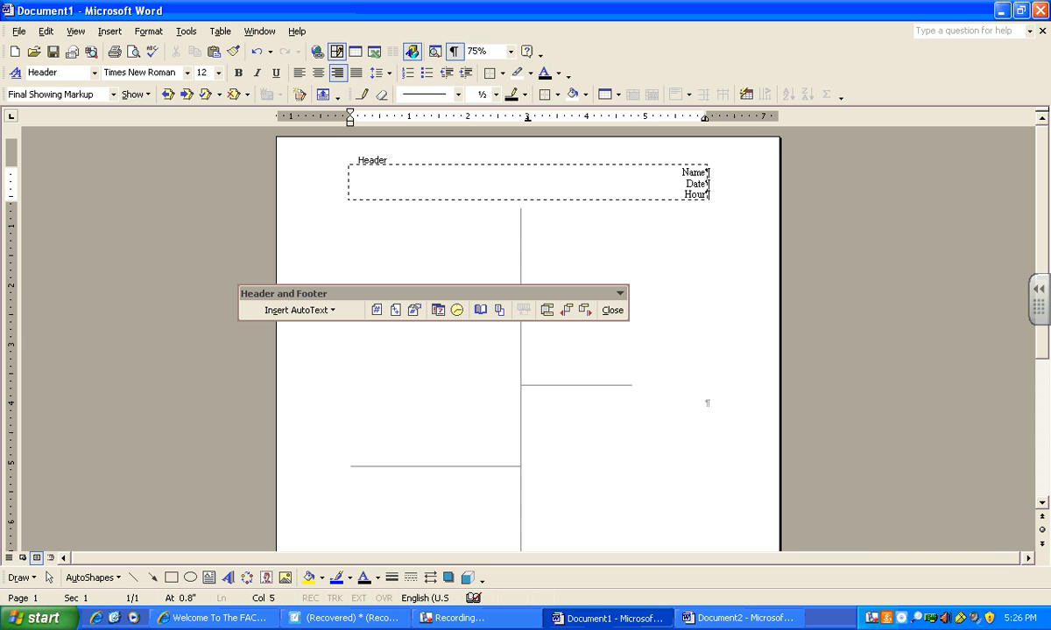
pyautogui.click(613, 310)
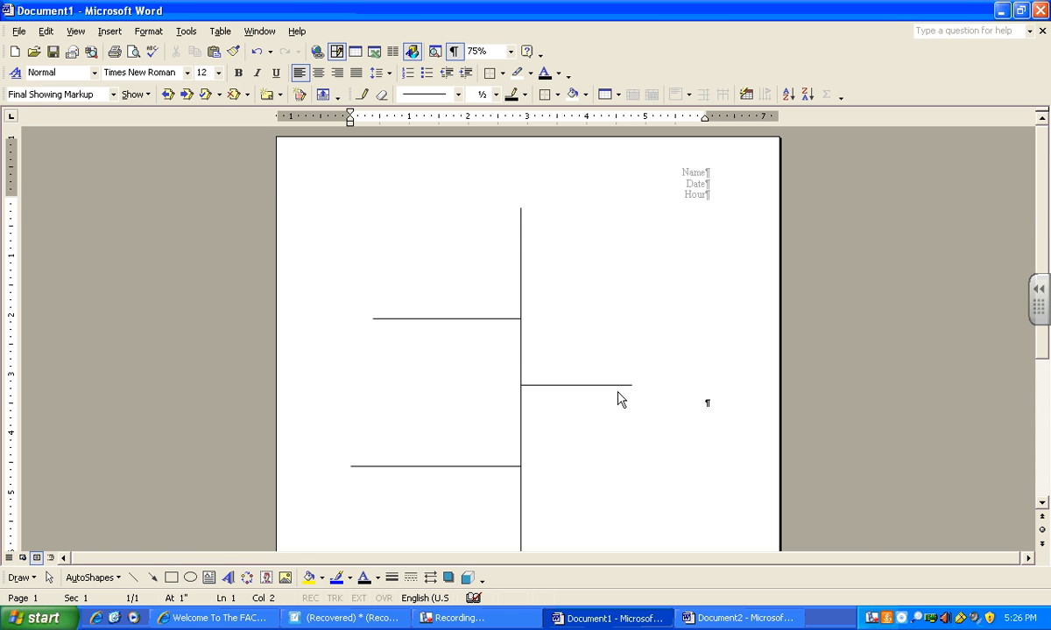
# - Place the cursor at the paragraph beside the diagram and insert a page break there
pyautogui.scroll(-3, 617, 403)
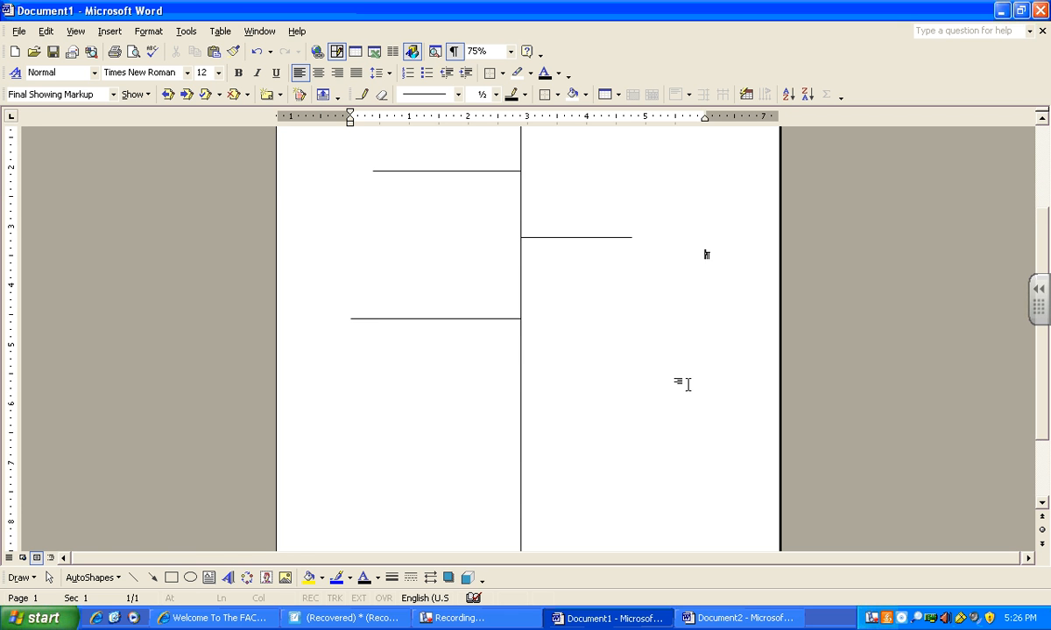
pyautogui.scroll(-2, 681, 429)
pyautogui.click(662, 488)
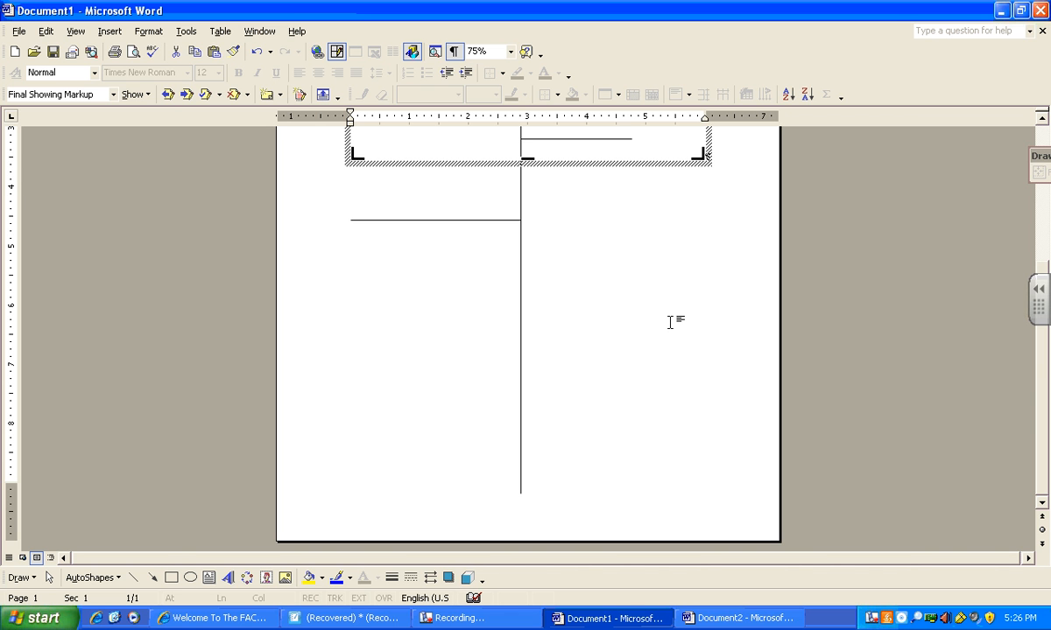
pyautogui.click(670, 322)
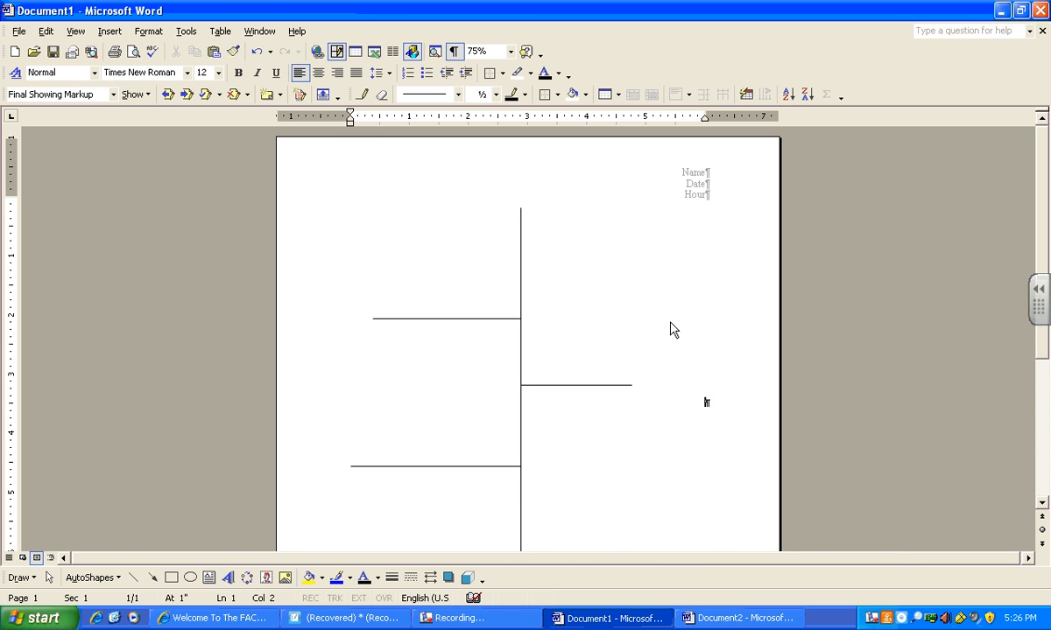
pyautogui.click(110, 33)
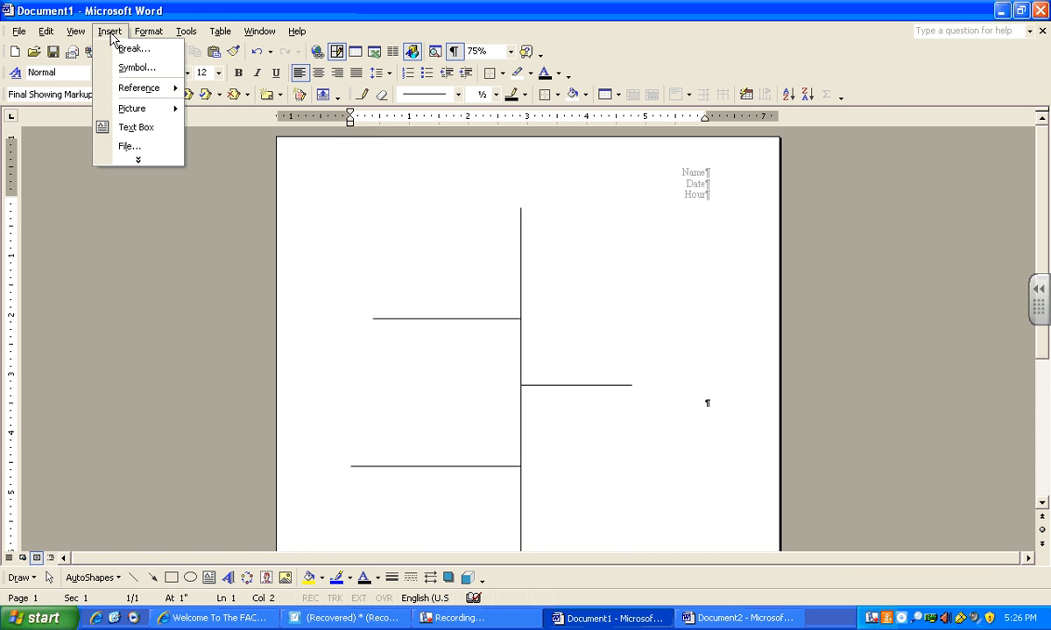
pyautogui.click(133, 50)
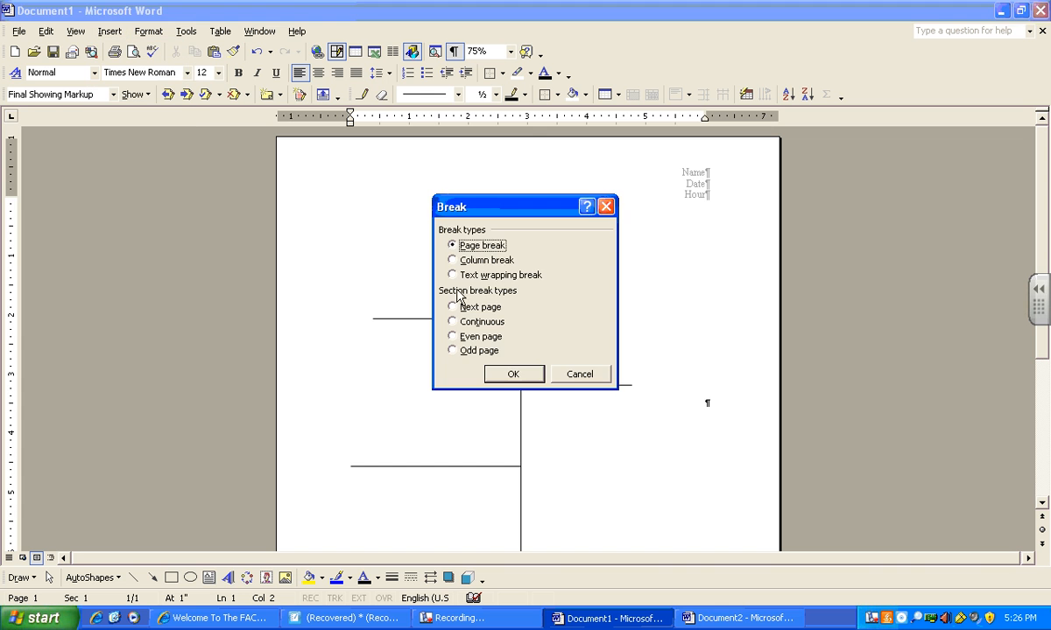
pyautogui.click(514, 375)
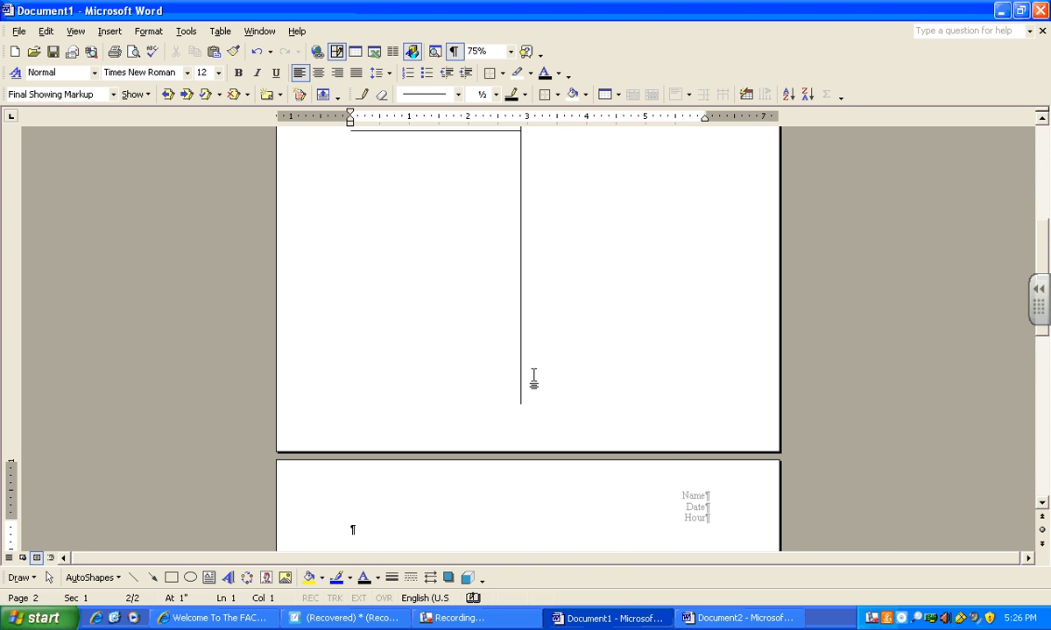
# - Scroll through the document to examine where the page break split the pages
pyautogui.scroll(-5, 671, 469)
pyautogui.scroll(5, 665, 458)
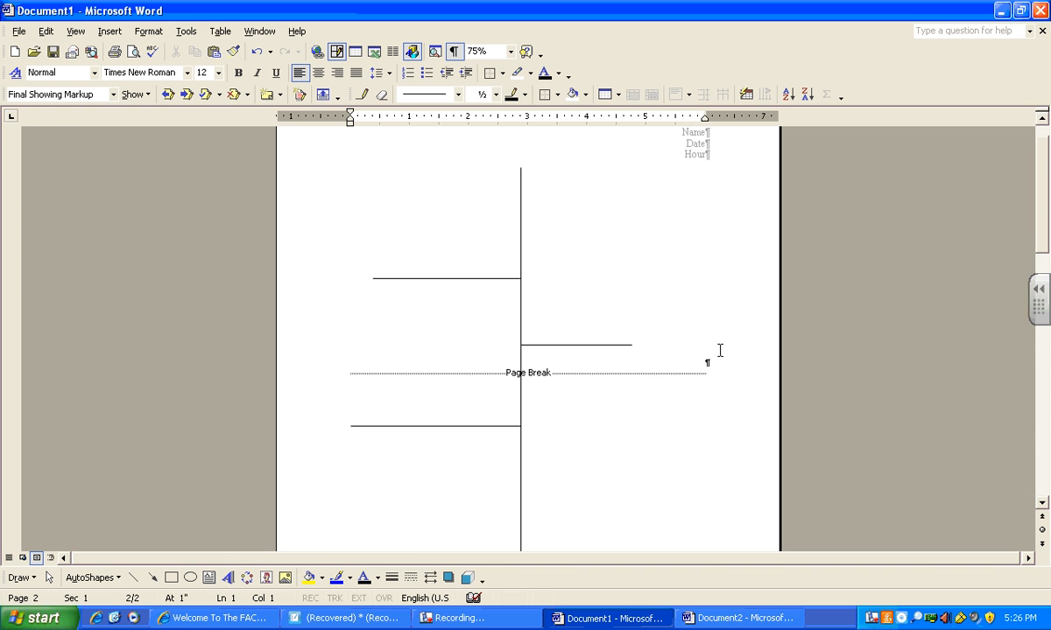
pyautogui.scroll(-5, 663, 467)
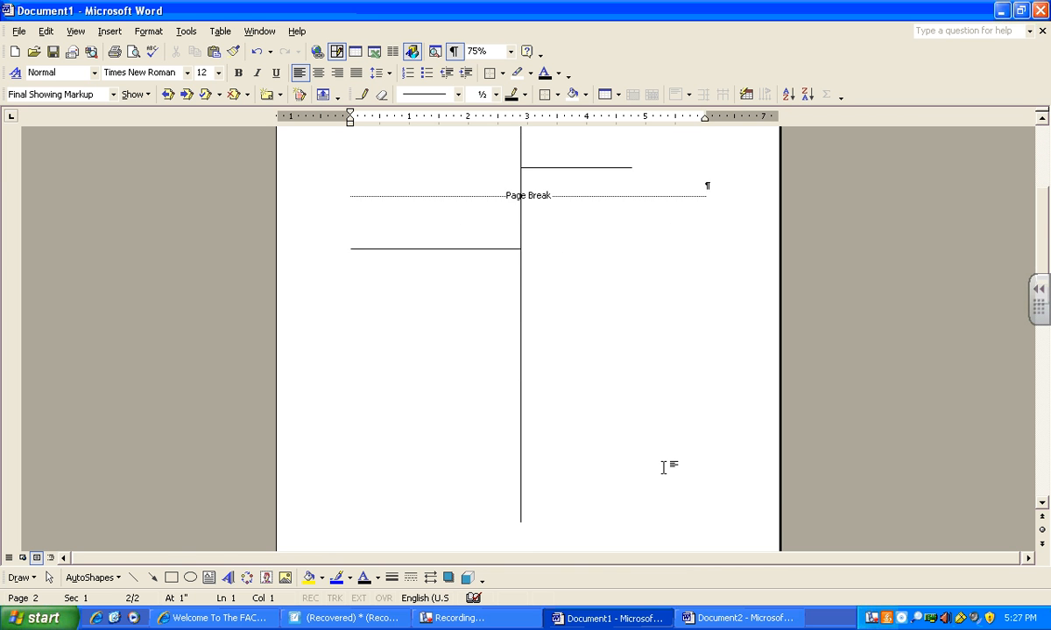
pyautogui.scroll(-4, 548, 487)
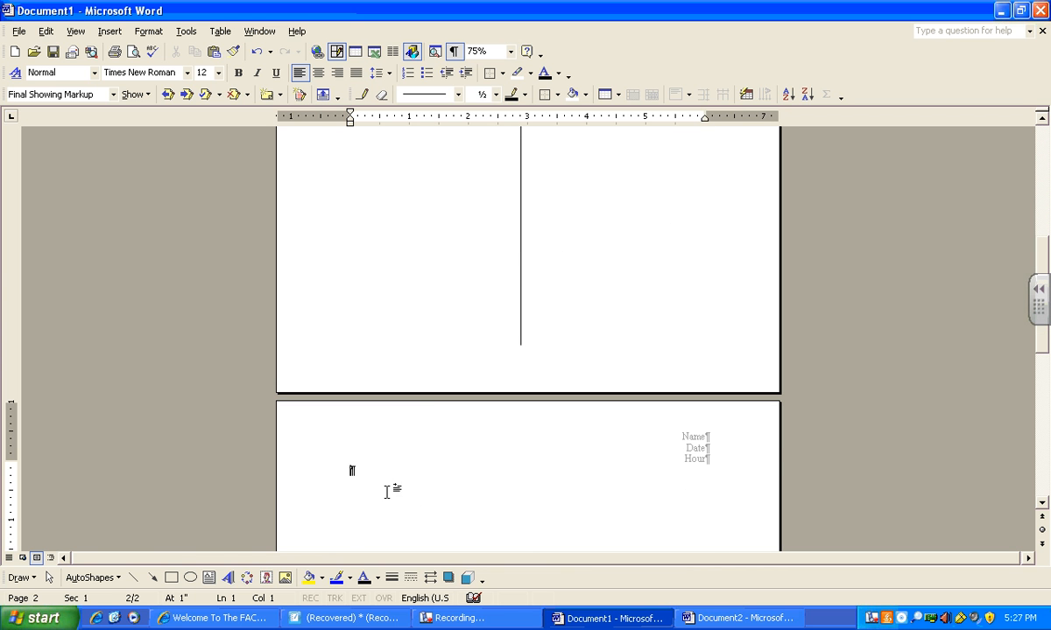
pyautogui.scroll(5, 500, 477)
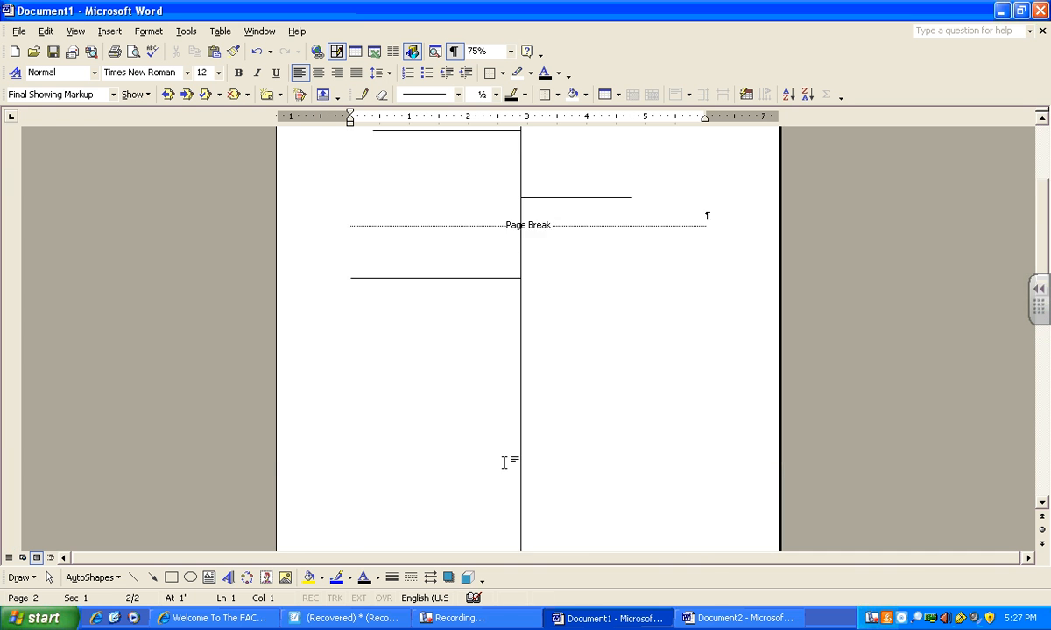
pyautogui.scroll(5, 504, 463)
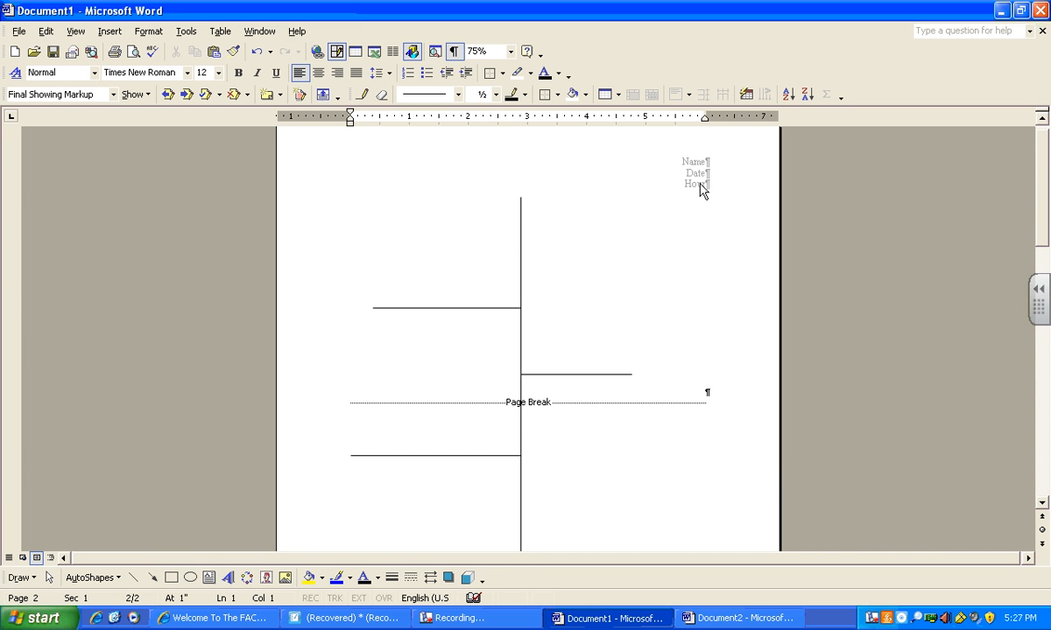
pyautogui.scroll(1, 716, 196)
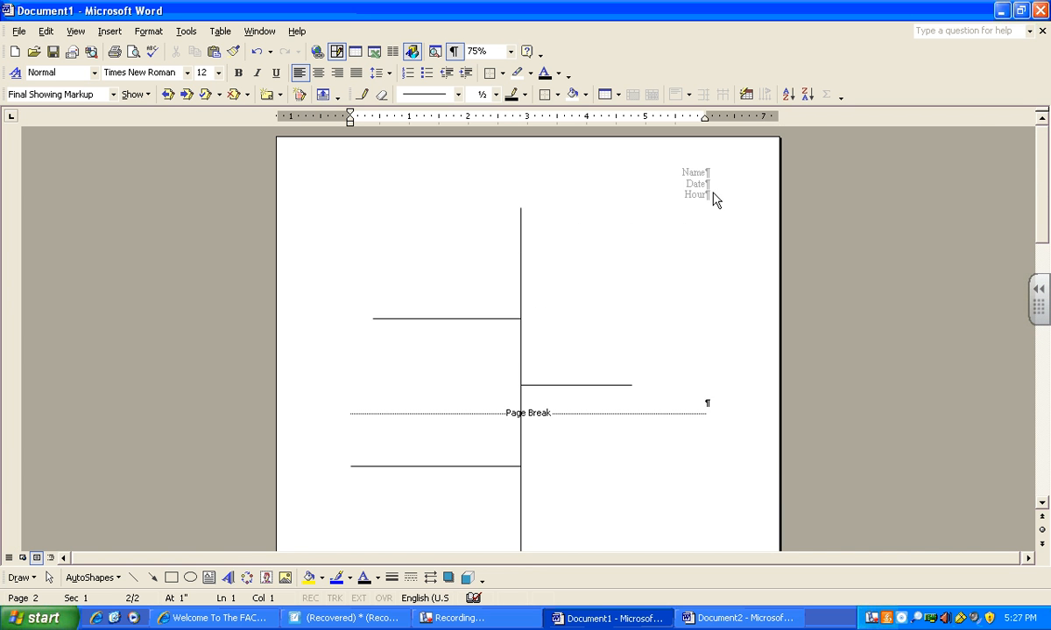
pyautogui.scroll(-10, 665, 405)
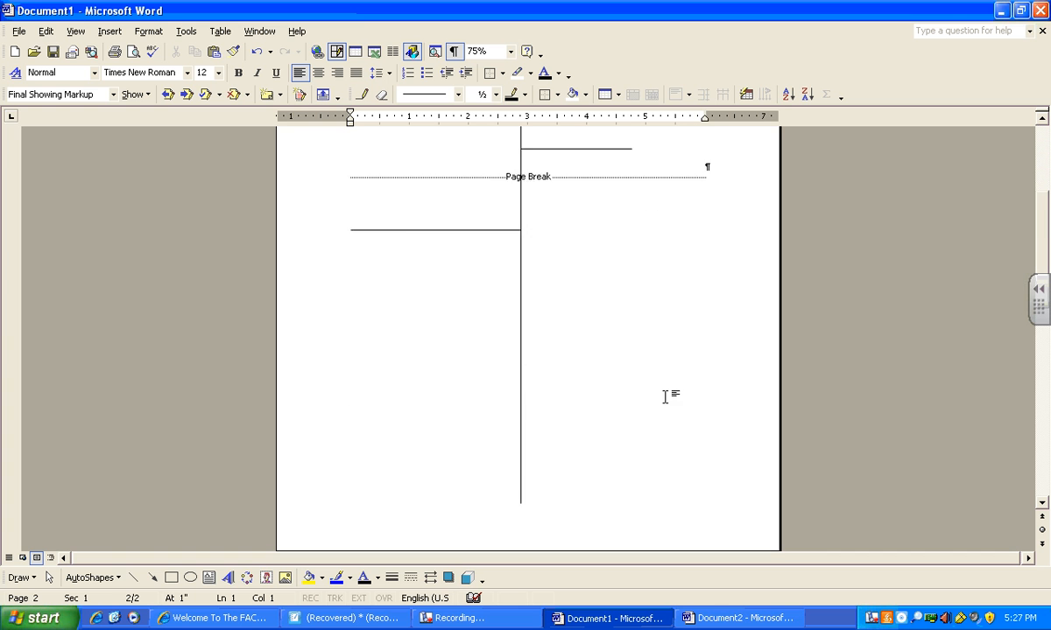
pyautogui.scroll(-3, 658, 424)
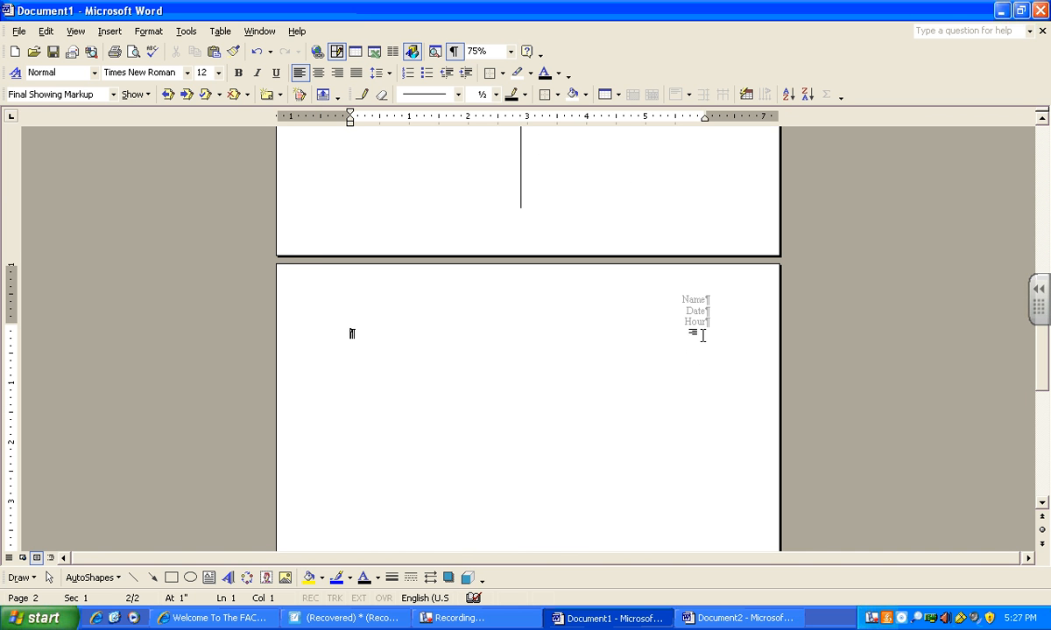
# - Insert another page break at the top of the second page
pyautogui.click(112, 33)
pyautogui.click(133, 49)
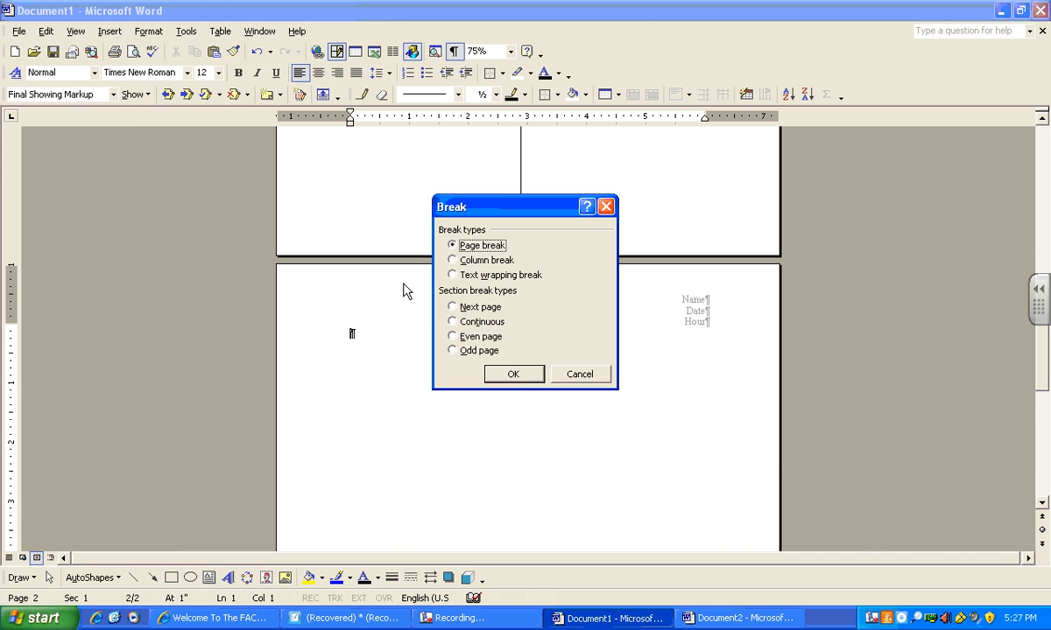
pyautogui.click(514, 373)
# - Open the header of page 2, switch to its footer, and insert the current date
pyautogui.scroll(-3, 595, 434)
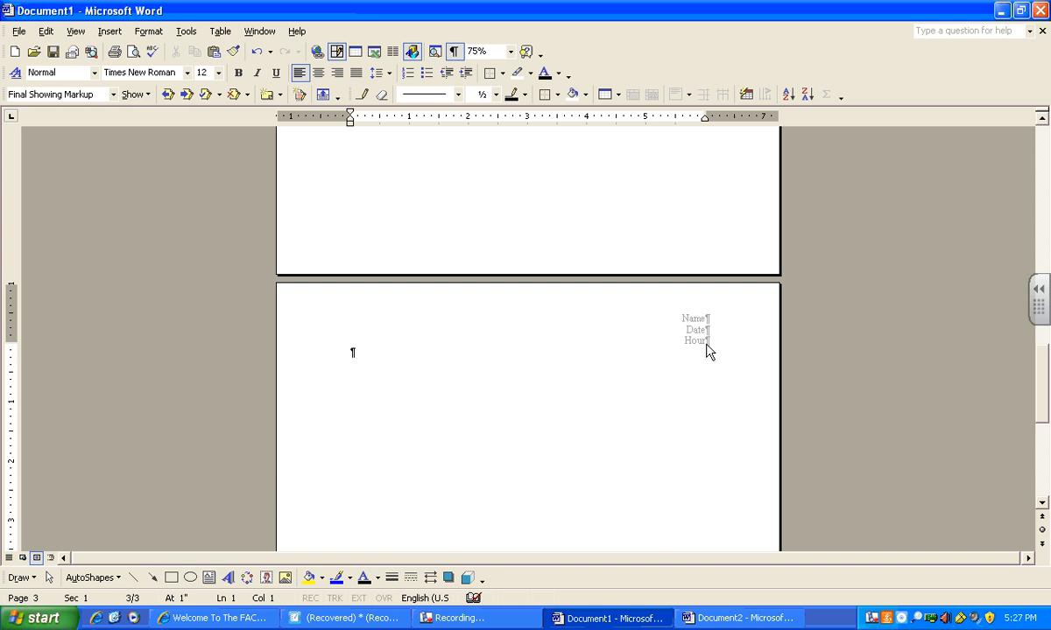
pyautogui.scroll(5, 638, 367)
pyautogui.scroll(10, 627, 368)
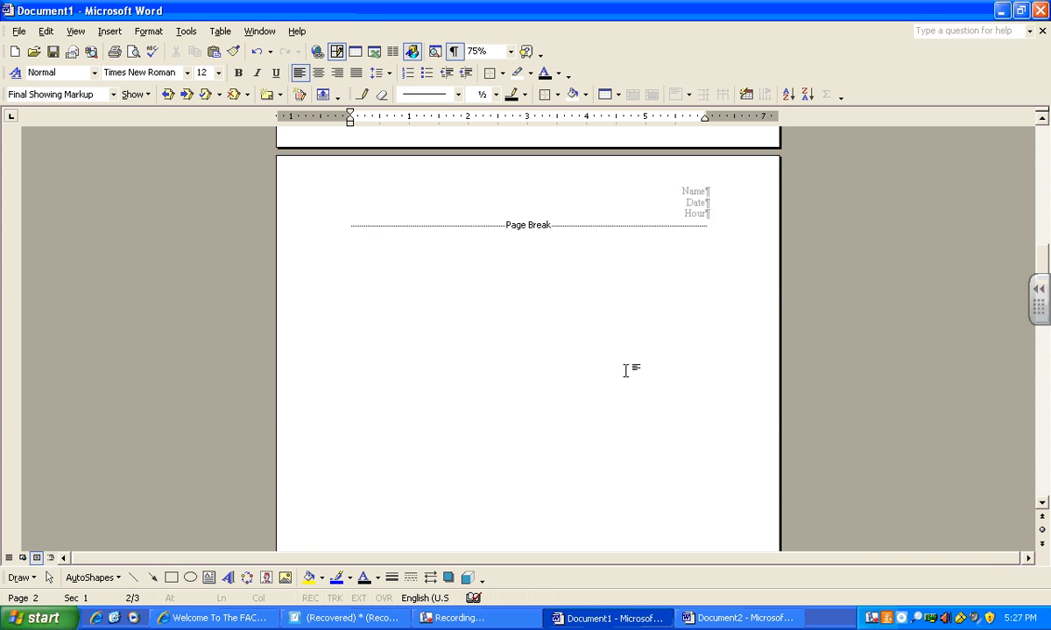
pyautogui.scroll(-5, 628, 366)
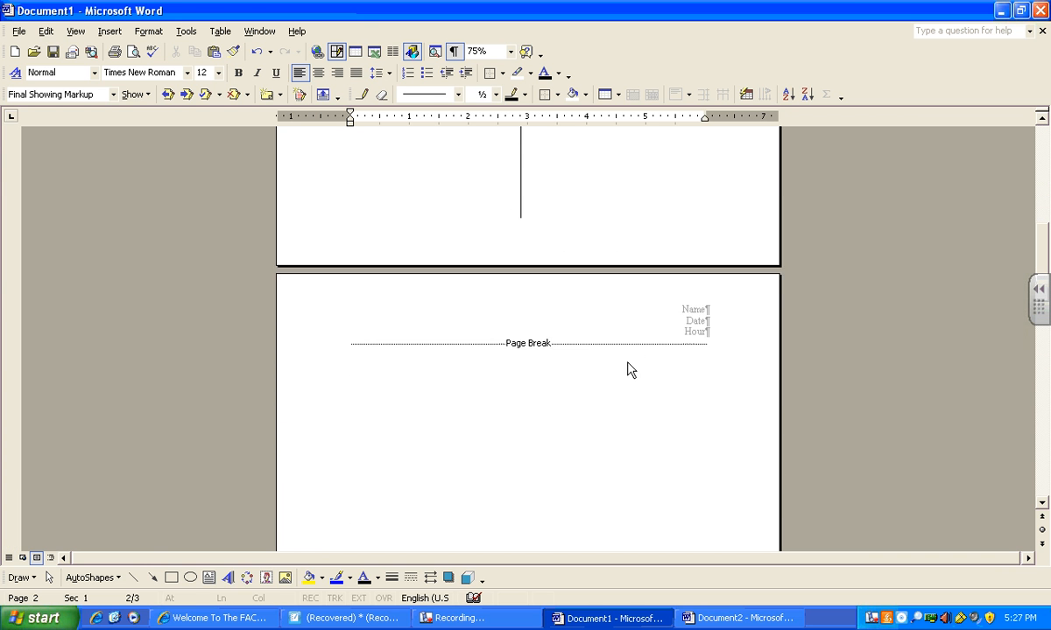
pyautogui.doubleClick(700, 302)
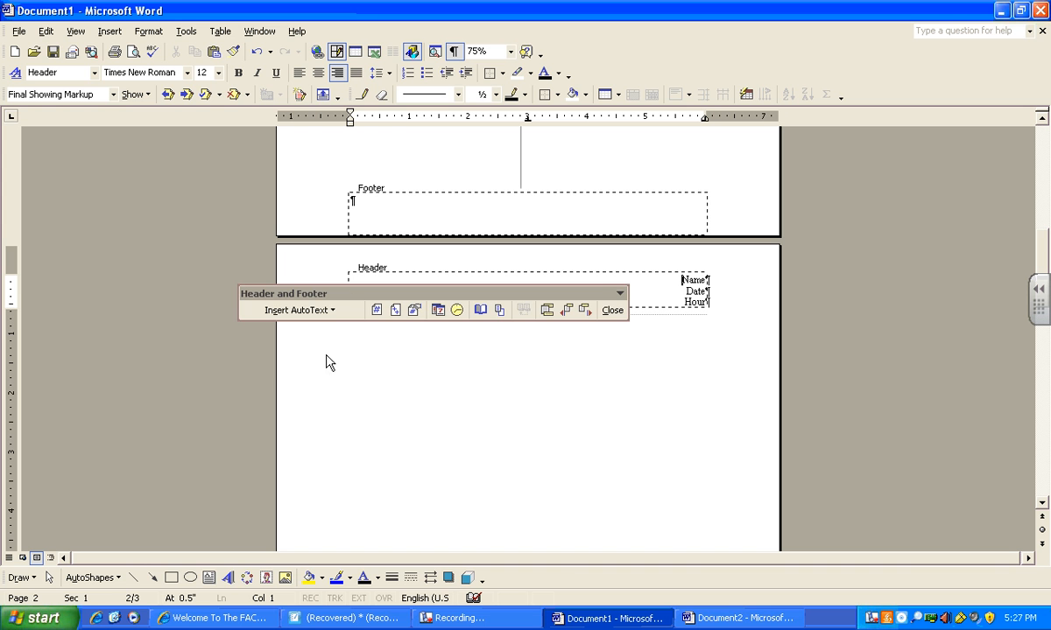
pyautogui.moveTo(520, 289); pyautogui.dragTo(627, 441)
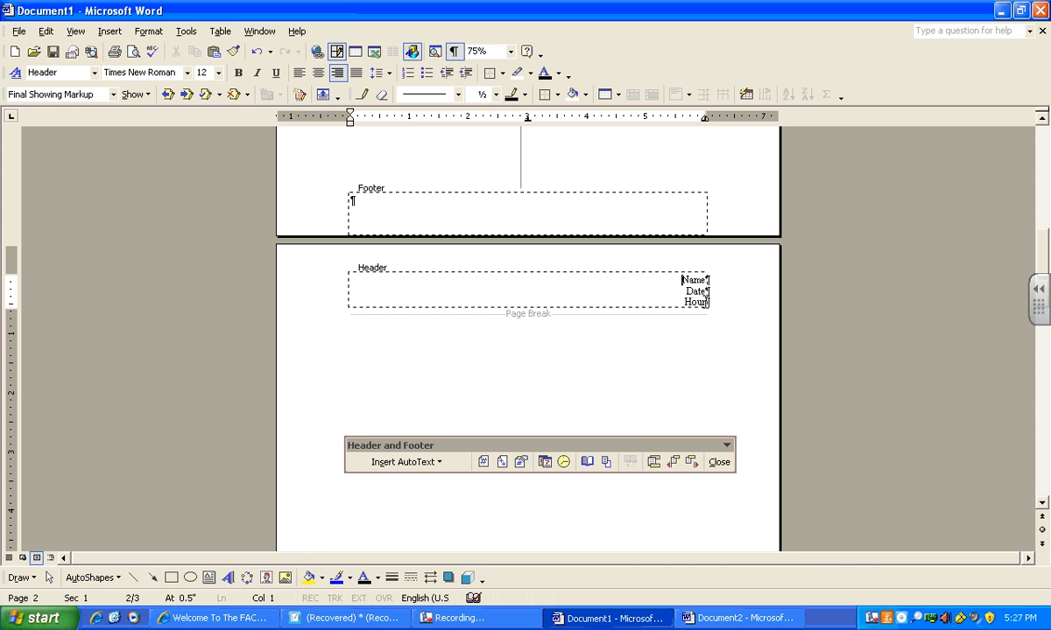
pyautogui.click(706, 301)
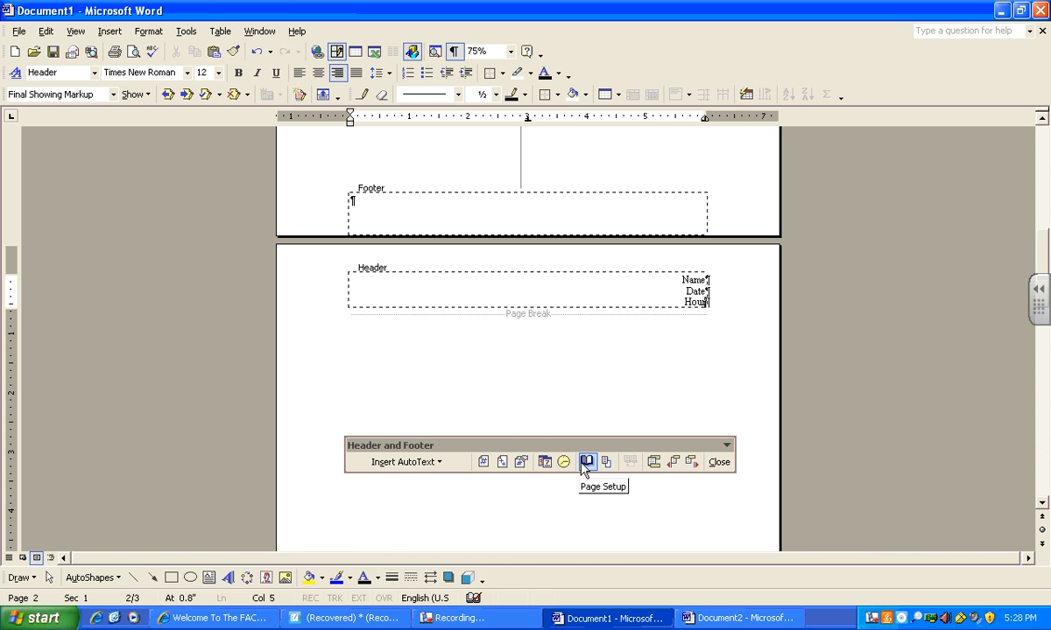
pyautogui.click(654, 464)
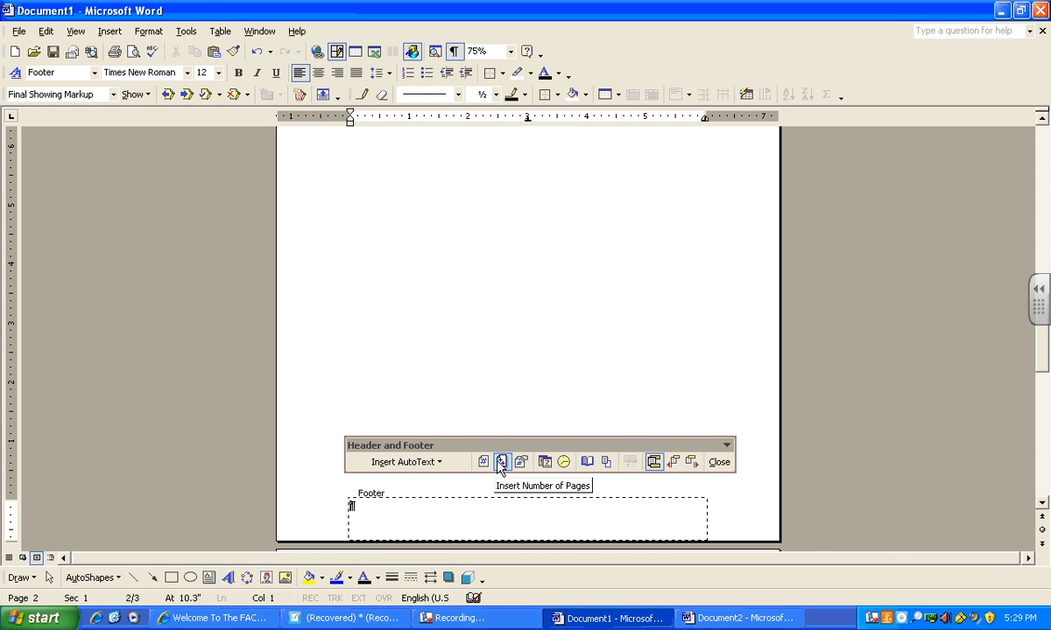
pyautogui.click(544, 462)
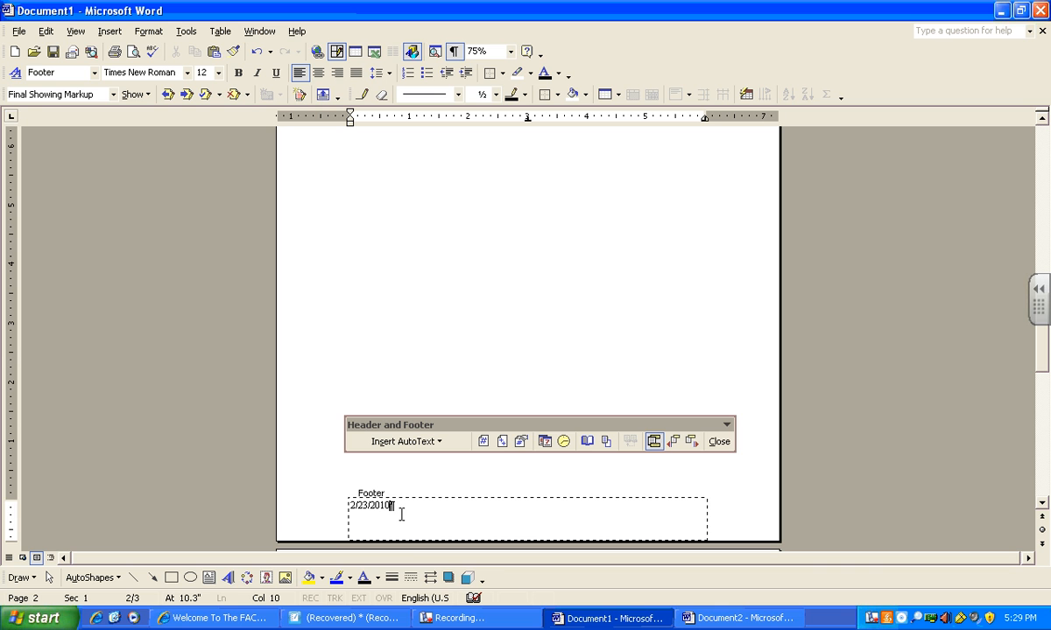
# - Add a tab, the word Name, another tab and the page number to the footer, then close it
pyautogui.press('Tab')
pyautogui.write('Name')
pyautogui.press('Tab')
pyautogui.click(482, 442)
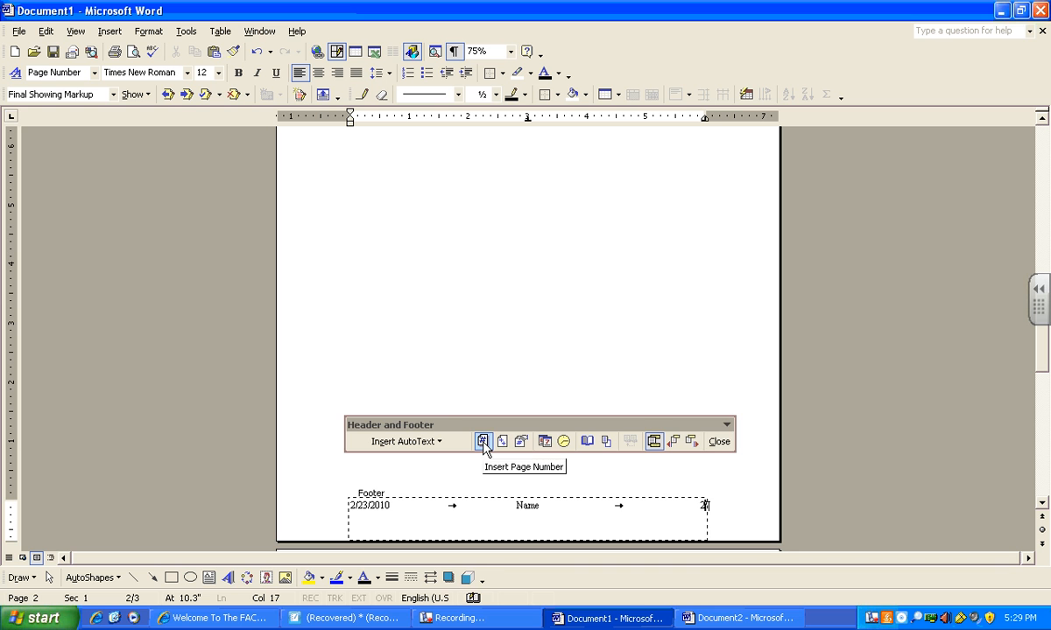
pyautogui.click(719, 442)
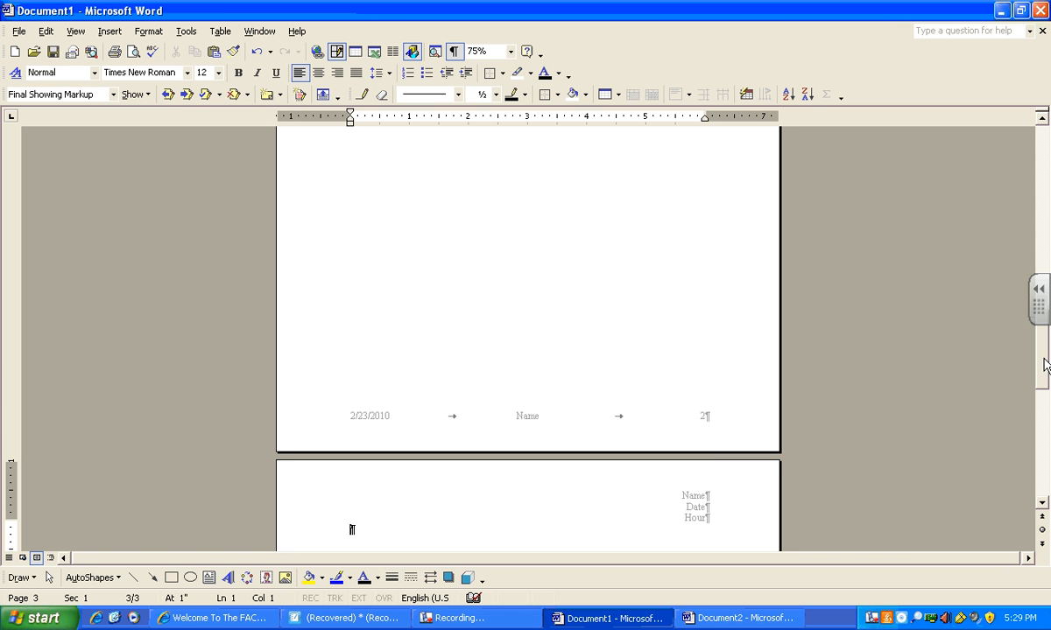
# - Set the zoom to 150% and back to 100%, then scroll through the pages to review the footers
pyautogui.click(510, 51)
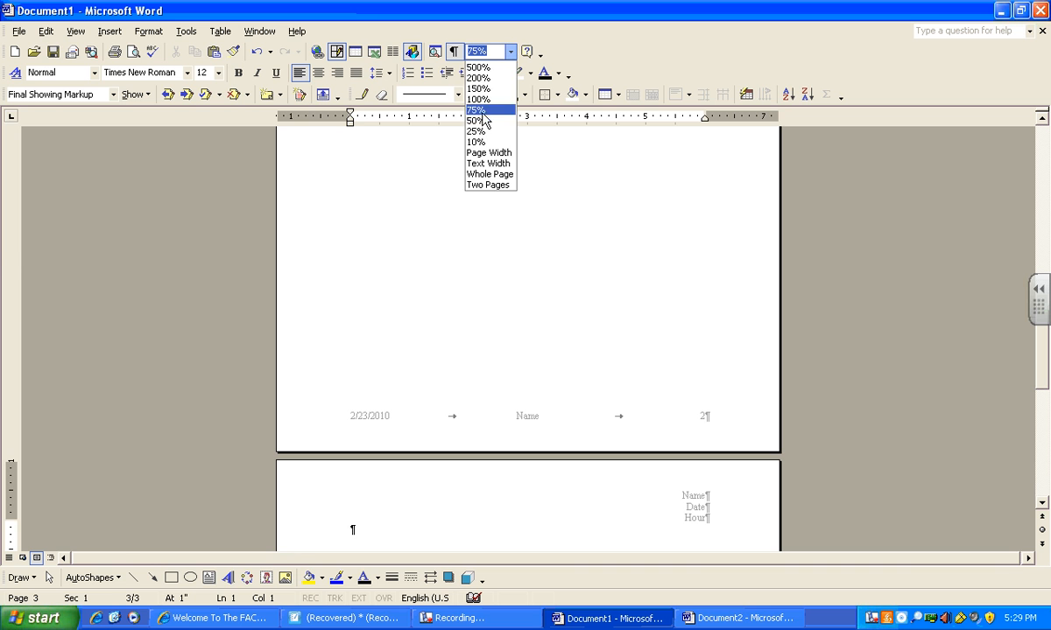
pyautogui.click(482, 88)
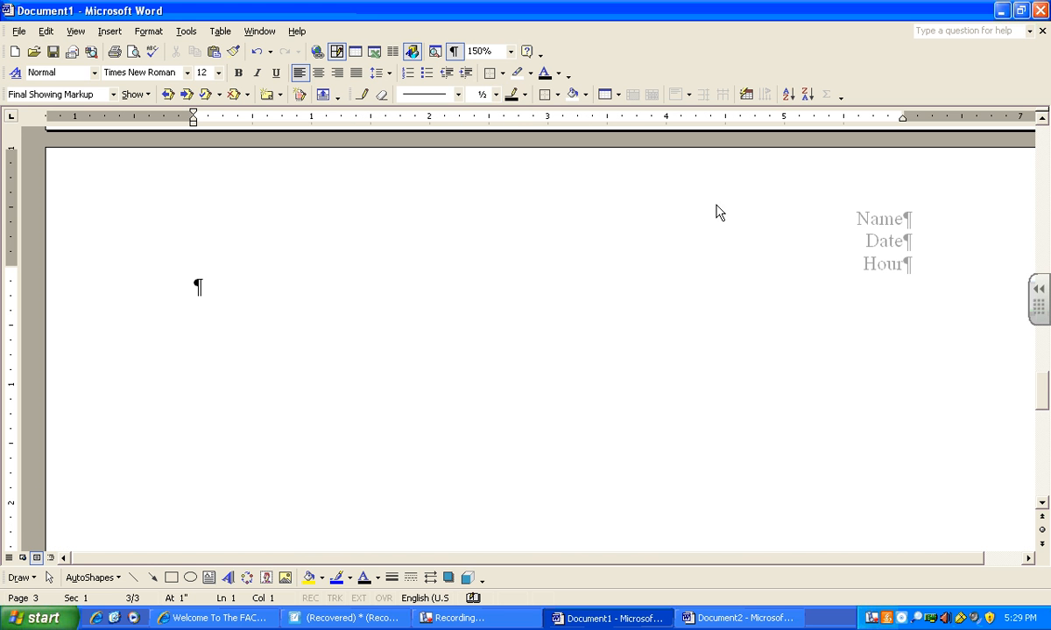
pyautogui.click(510, 51)
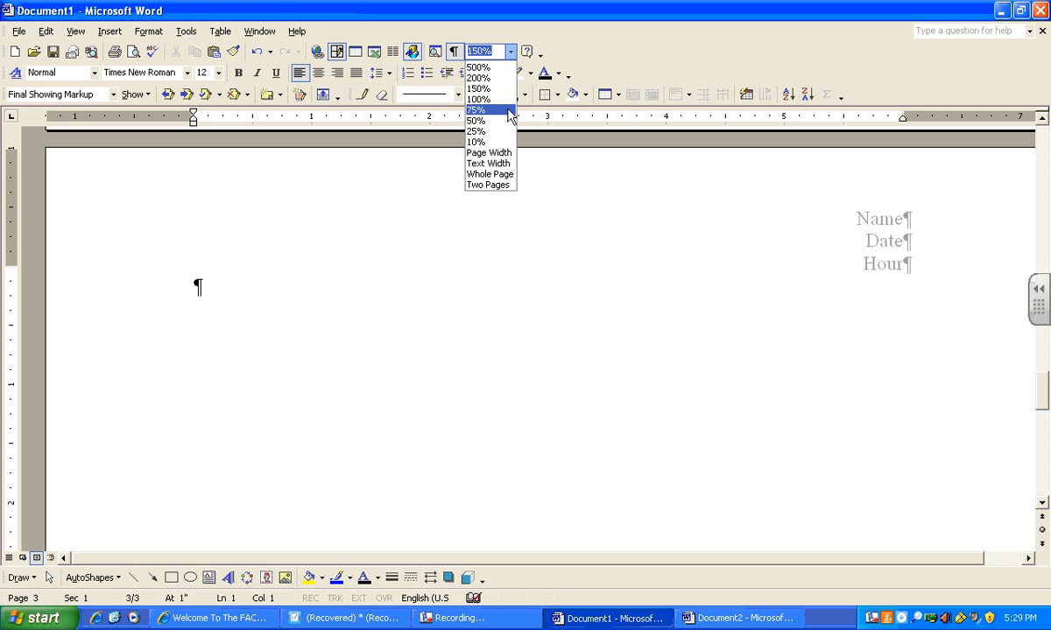
pyautogui.click(504, 102)
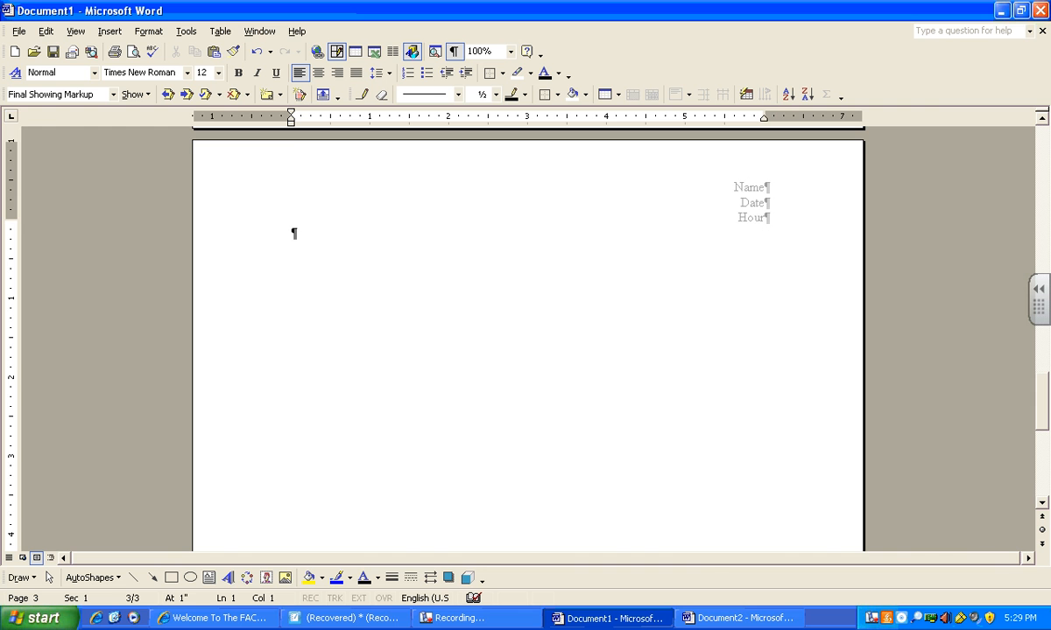
pyautogui.moveTo(1038, 424); pyautogui.dragTo(972, 483)
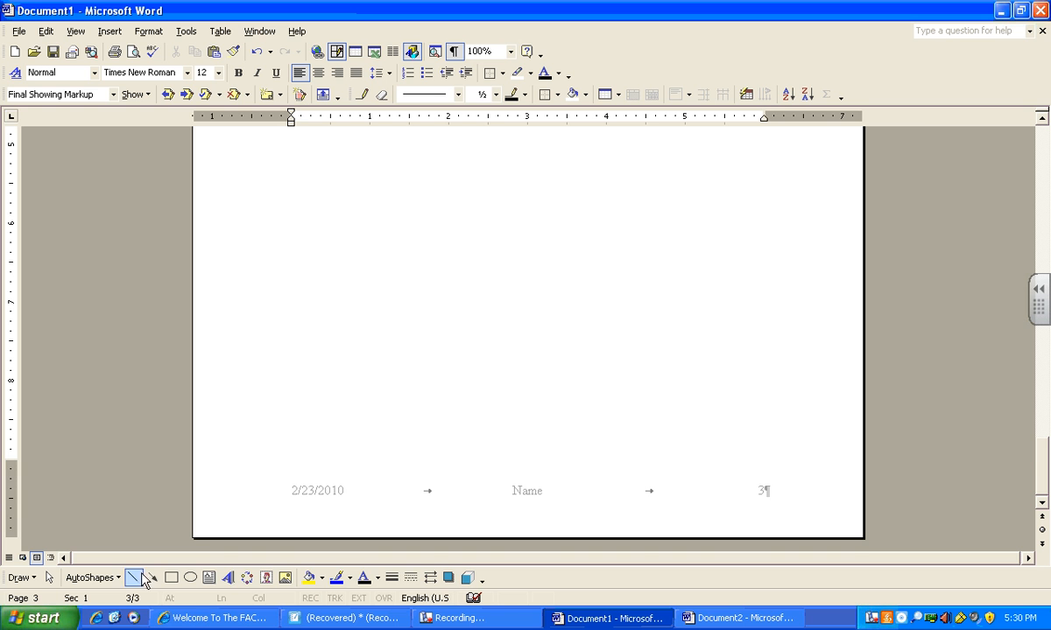
pyautogui.moveTo(1041, 462); pyautogui.dragTo(1041, 366)
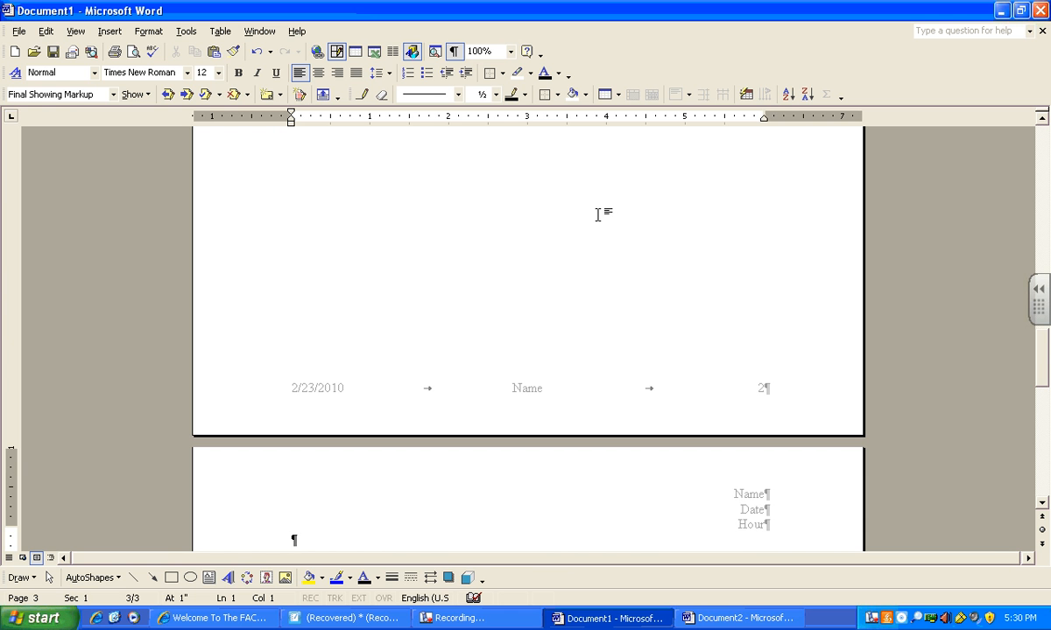
pyautogui.scroll(-8, 598, 214)
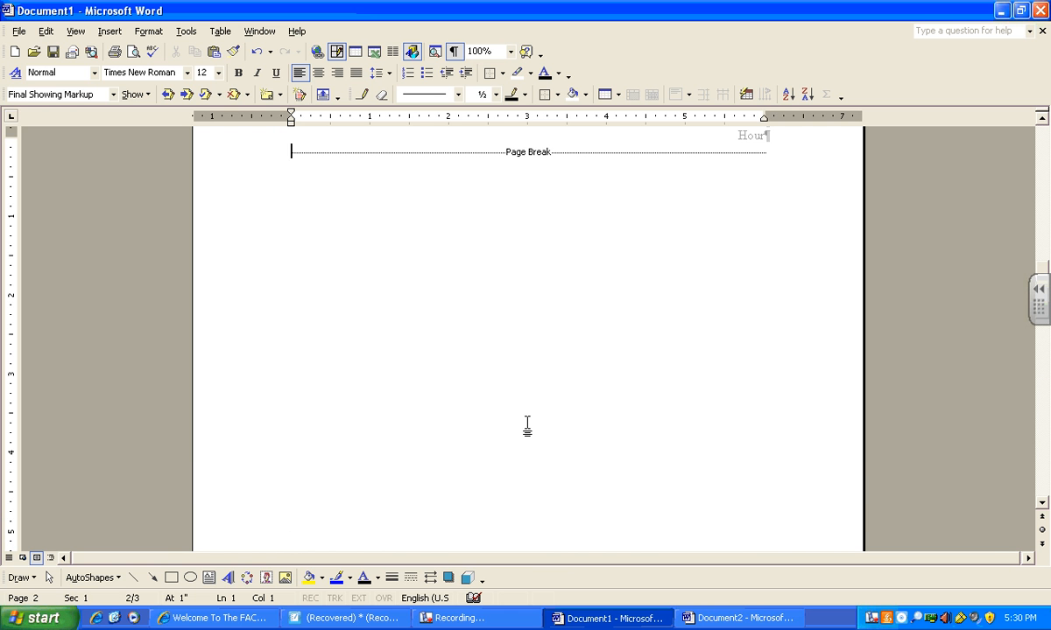
# - Scroll through pages 2 and 3 to review their headers, page breaks and footers
pyautogui.scroll(-4, 528, 426)
pyautogui.scroll(-6, 528, 425)
pyautogui.click(333, 274)
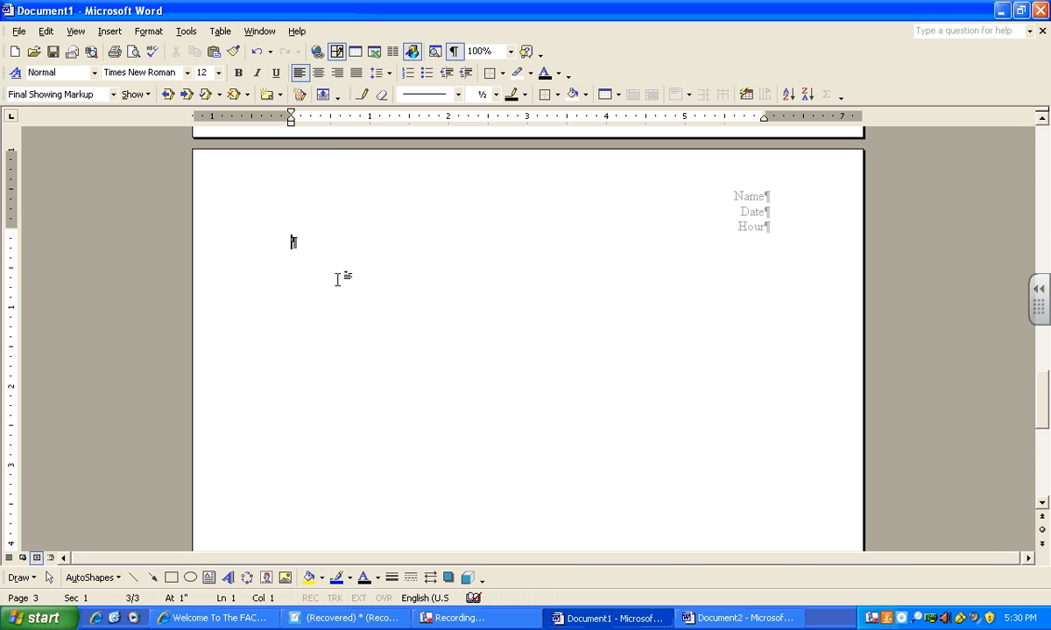
pyautogui.scroll(8, 554, 461)
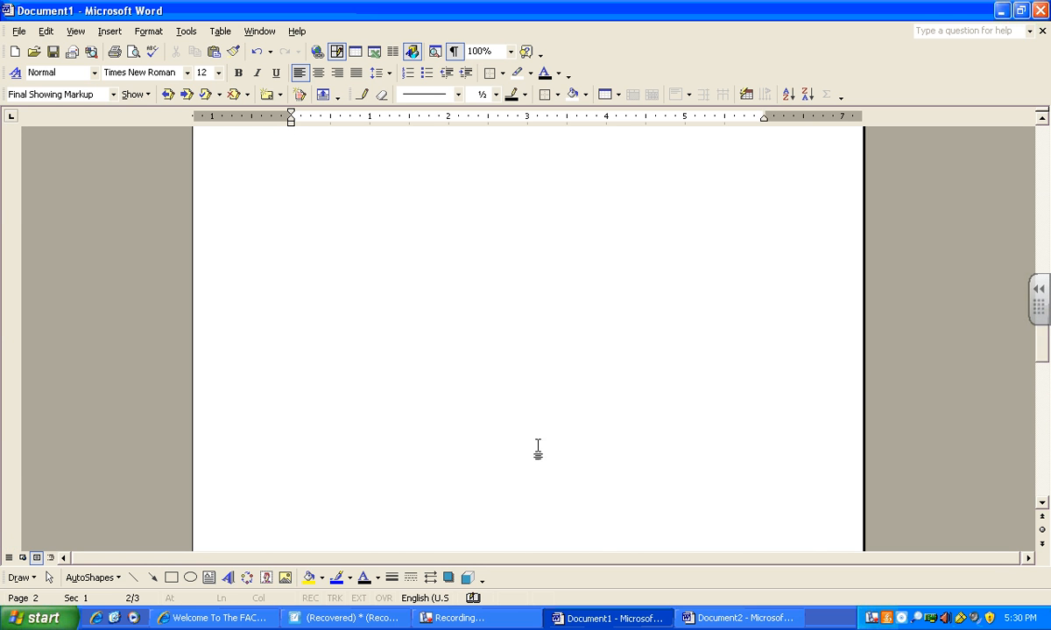
pyautogui.scroll(3, 511, 439)
pyautogui.click(406, 280)
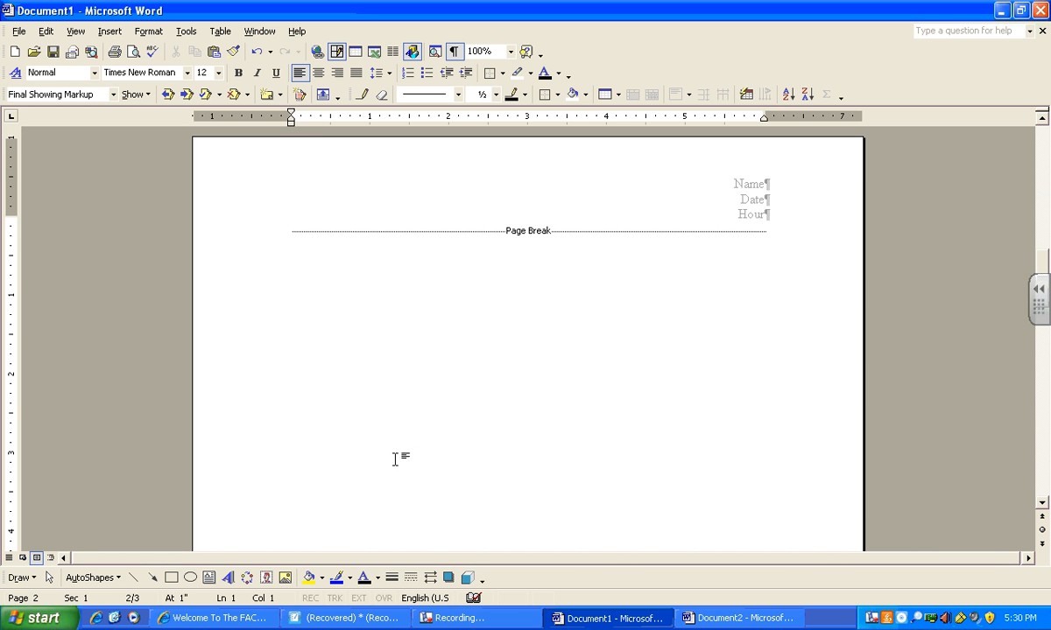
pyautogui.scroll(-10, 837, 392)
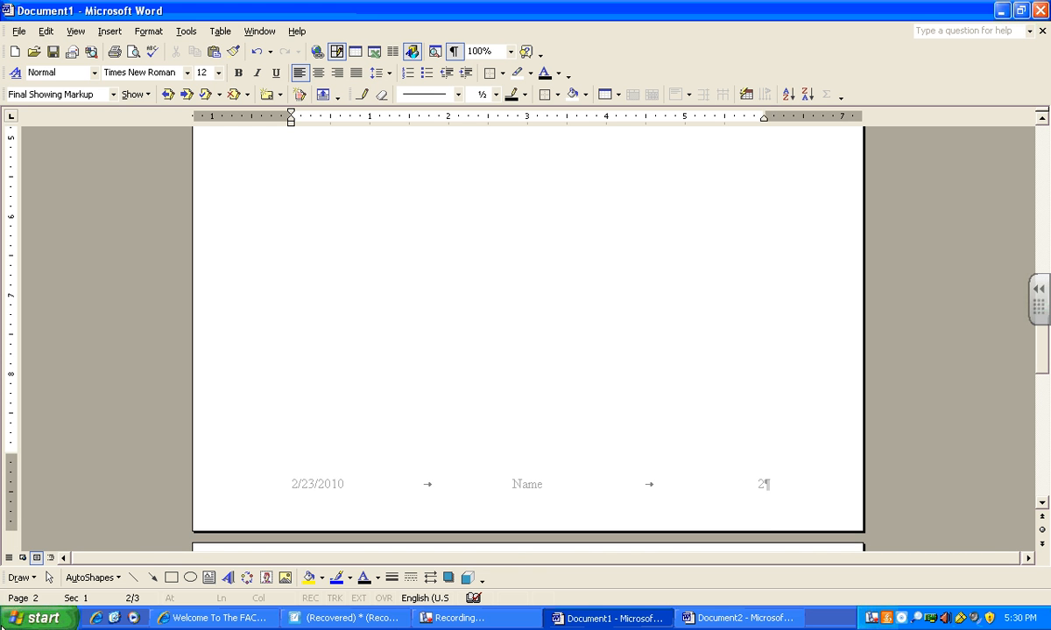
# - Select the drawing canvas on page 1 and dock its Drawing Canvas toolbar, then deselect it
pyautogui.moveTo(1040, 337); pyautogui.dragTo(1036, 122)
pyautogui.click(465, 302)
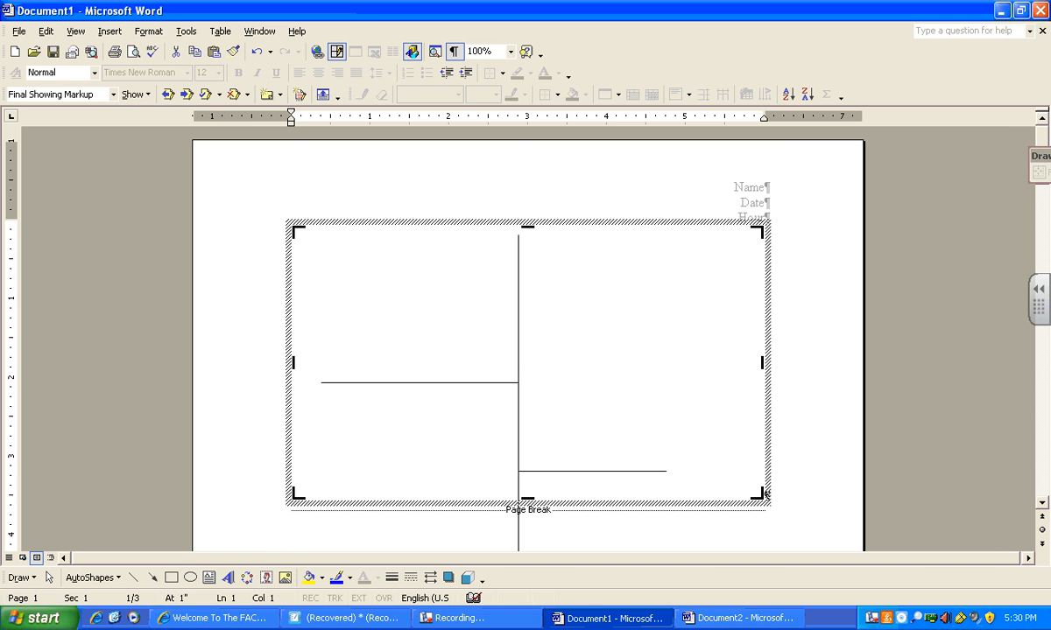
pyautogui.moveTo(1041, 133); pyautogui.dragTo(1040, 226)
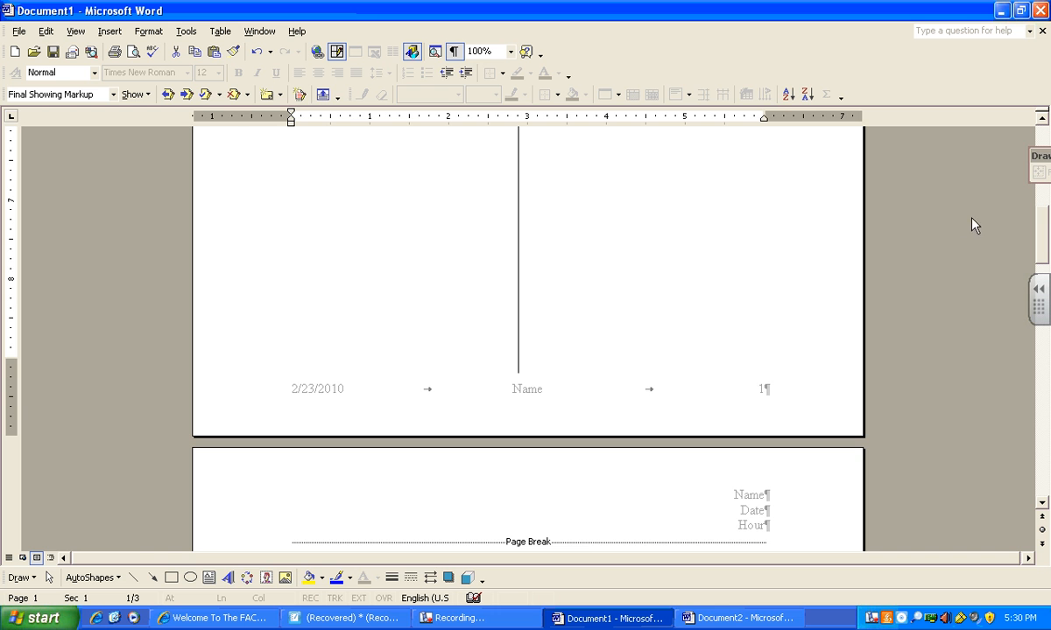
pyautogui.moveTo(1048, 156)
pyautogui.mouseDown()
pyautogui.moveTo(807, 159)
pyautogui.moveTo(736, 63)
pyautogui.moveTo(806, 96)
pyautogui.moveTo(766, 118)
pyautogui.moveTo(538, 115)
pyautogui.mouseUp()
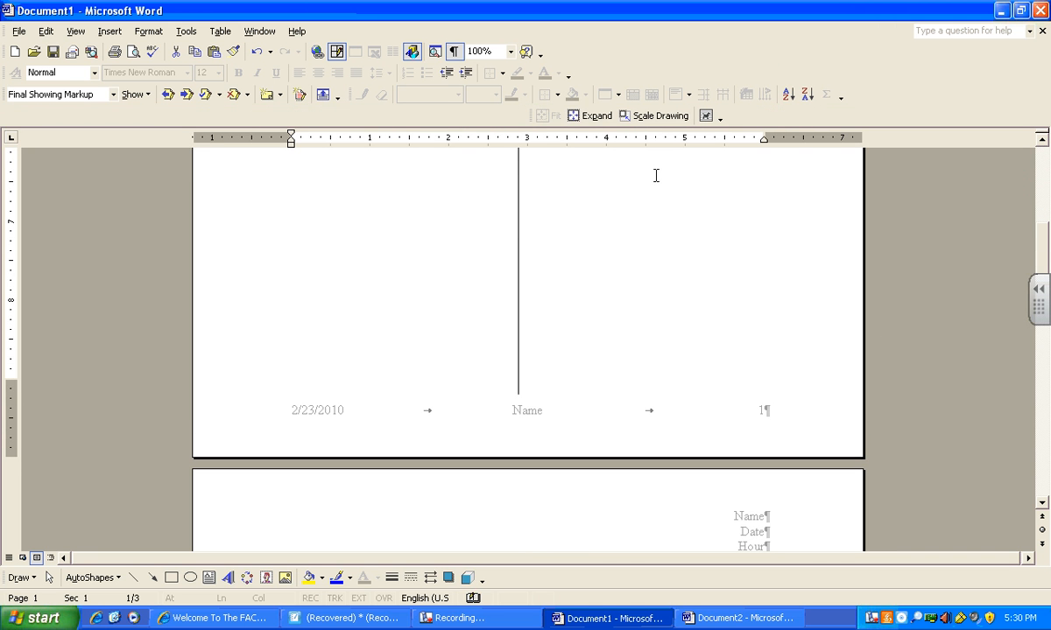
pyautogui.moveTo(1041, 247); pyautogui.dragTo(1029, 175)
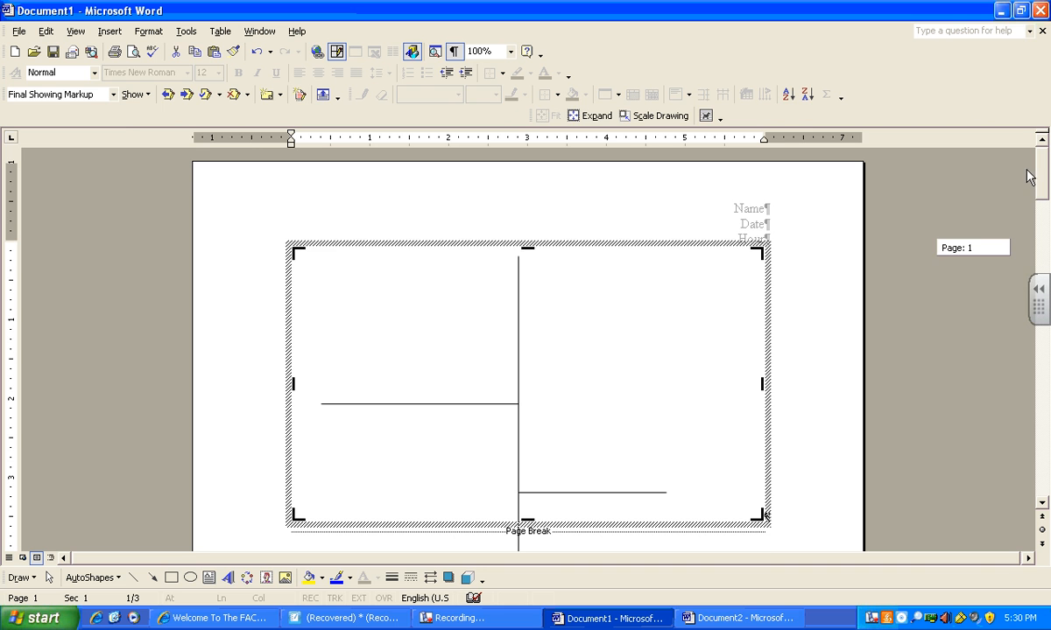
pyautogui.click(763, 495)
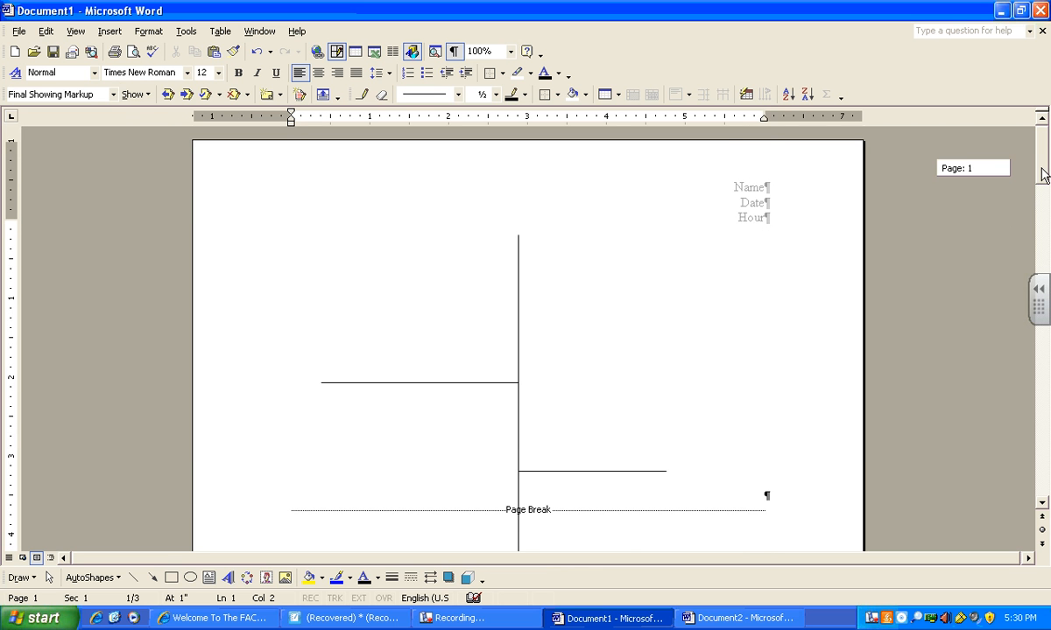
# - Open the page 1 footer for editing and move the Header and Footer toolbar out of the way
pyautogui.moveTo(1041, 175); pyautogui.dragTo(1041, 252)
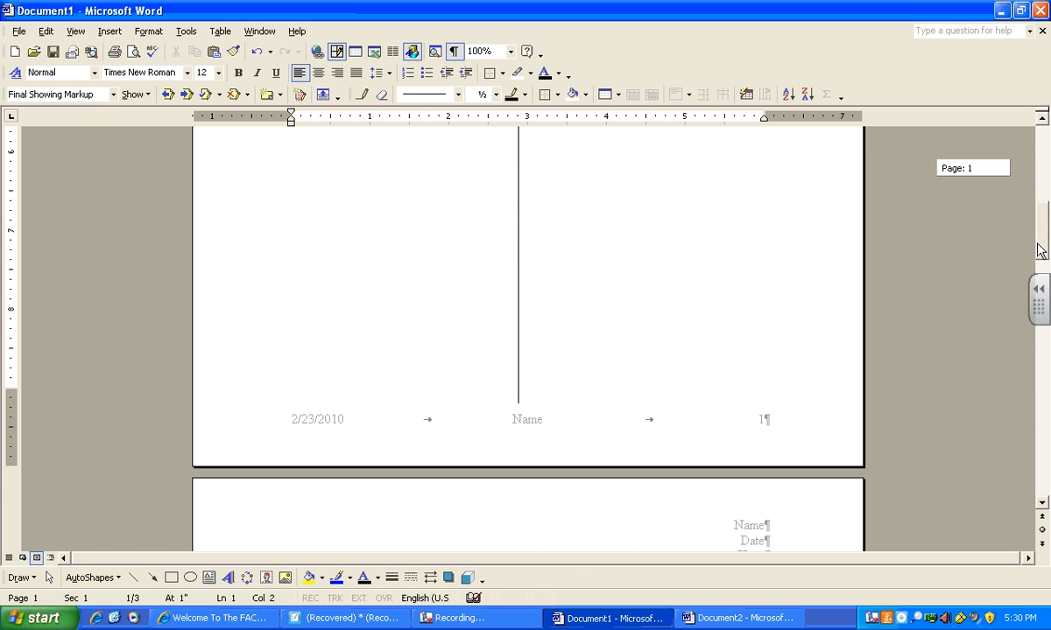
pyautogui.doubleClick(522, 427)
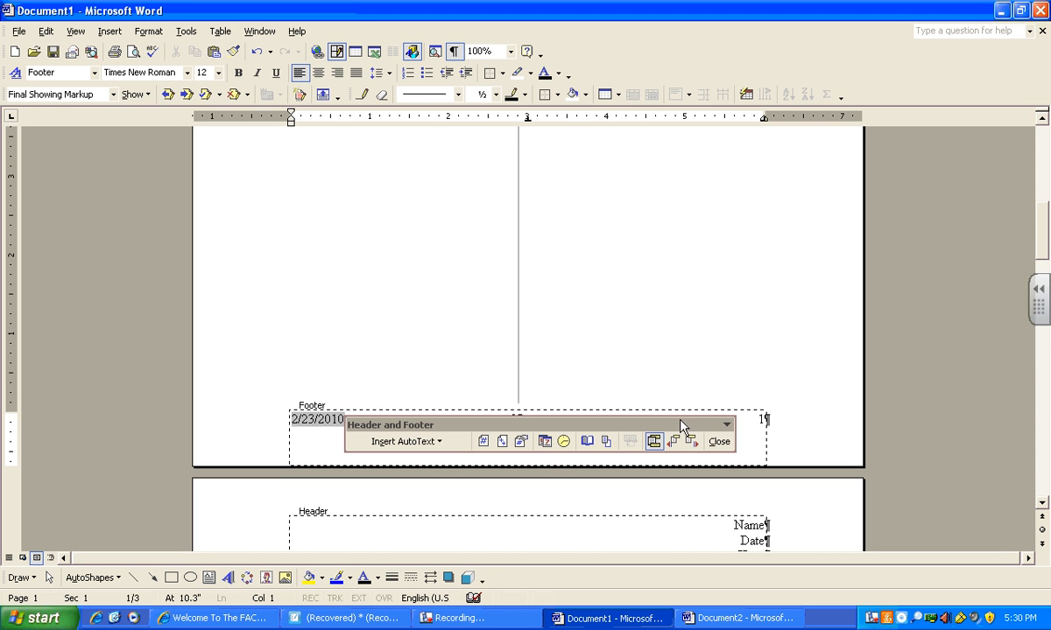
pyautogui.moveTo(635, 411); pyautogui.dragTo(629, 276)
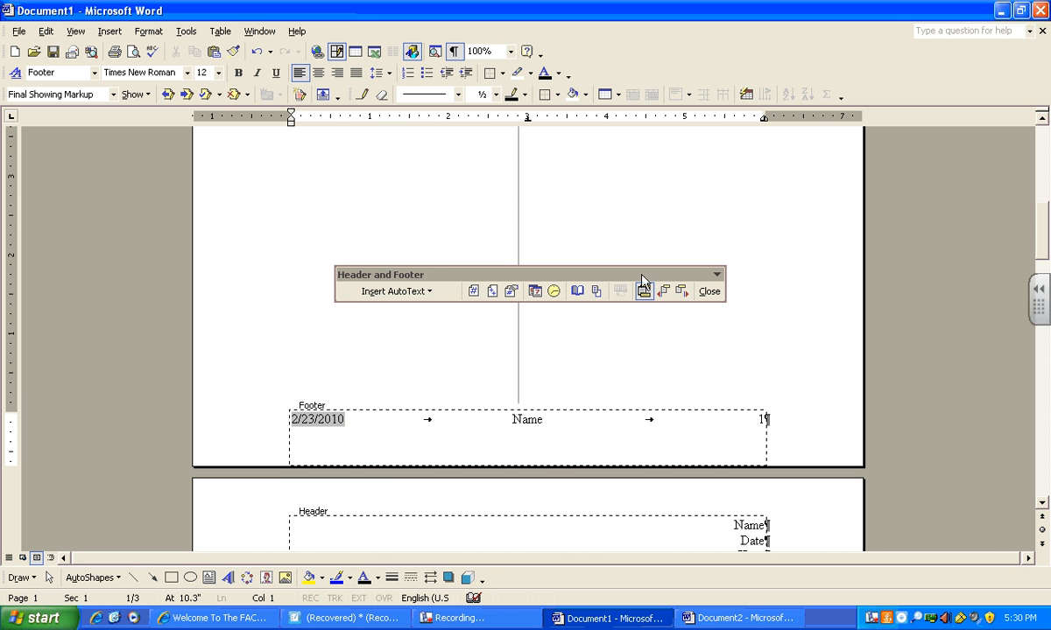
pyautogui.click(75, 31)
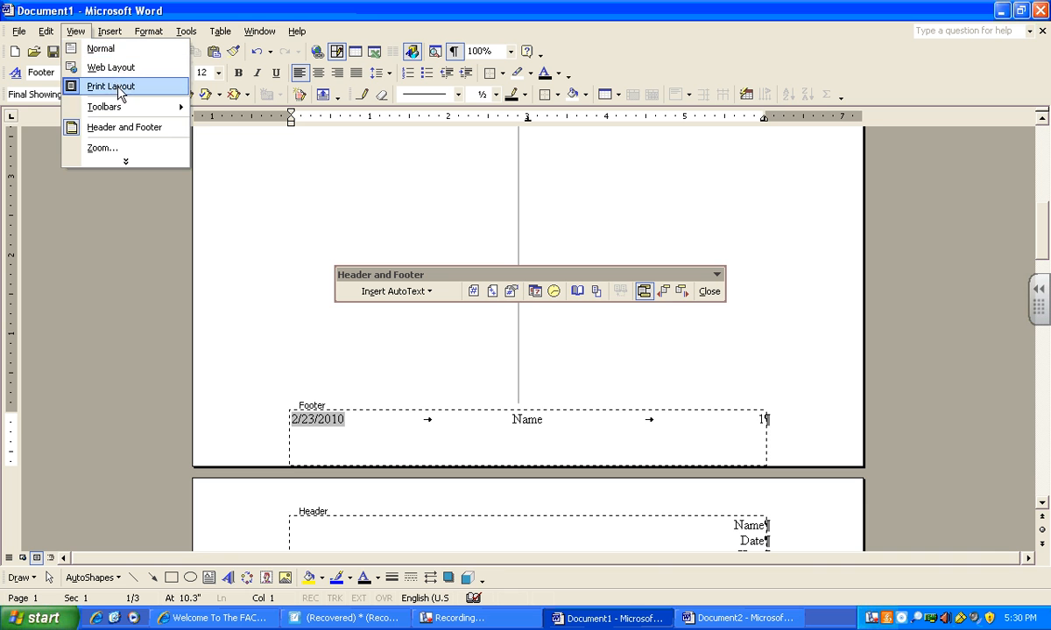
pyautogui.click(784, 303)
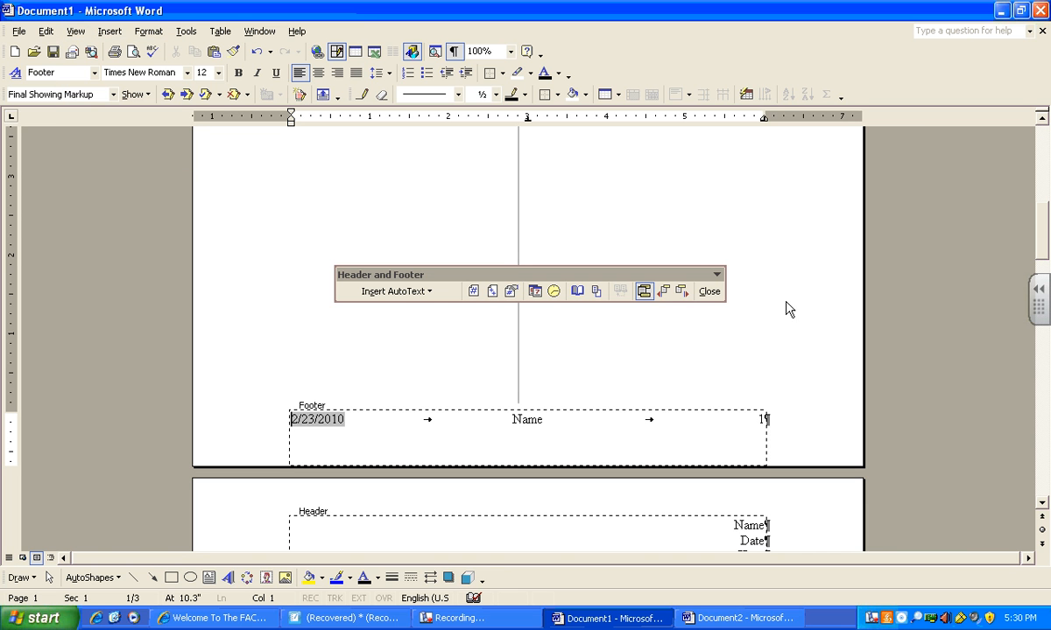
# - Replace the footer's page number with a Number of Pages field and close the footer
pyautogui.click(763, 421)
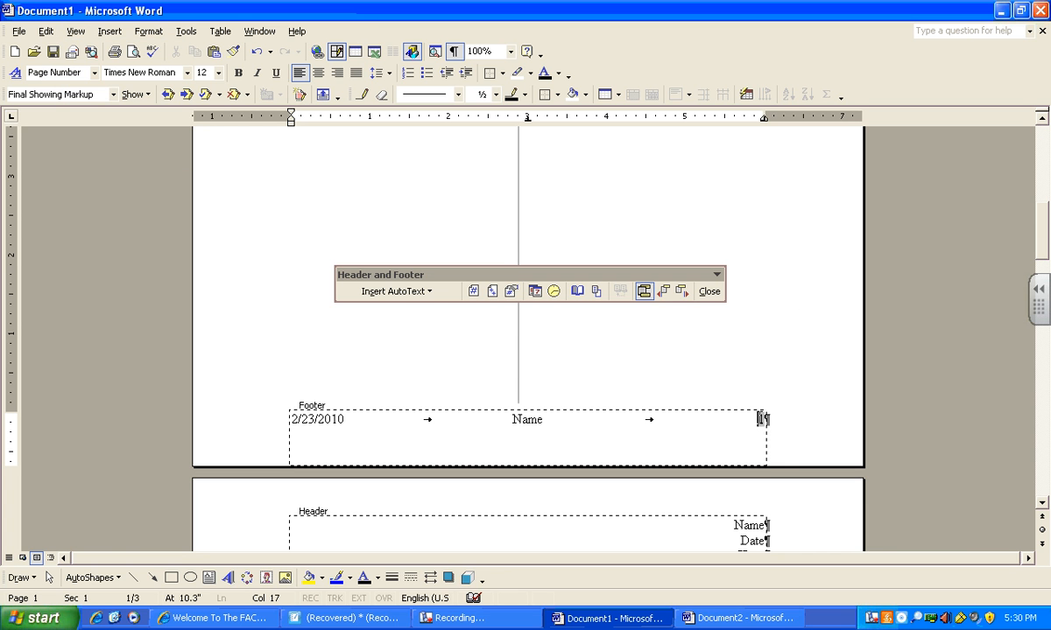
pyautogui.click(760, 419)
pyautogui.hotkey('shift', 'Right')
pyautogui.press('Delete')
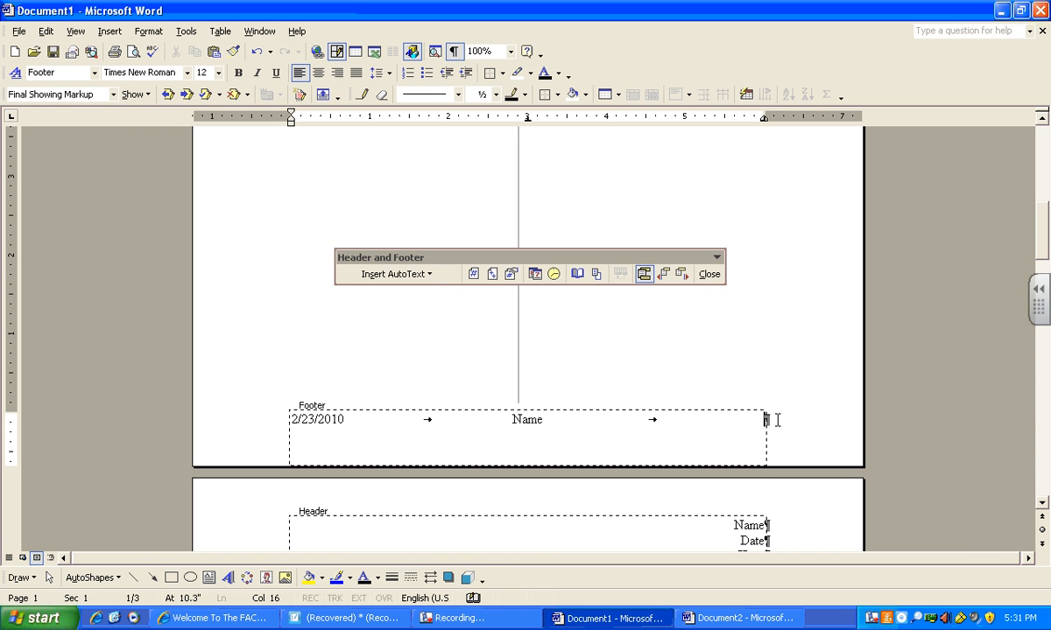
pyautogui.click(493, 276)
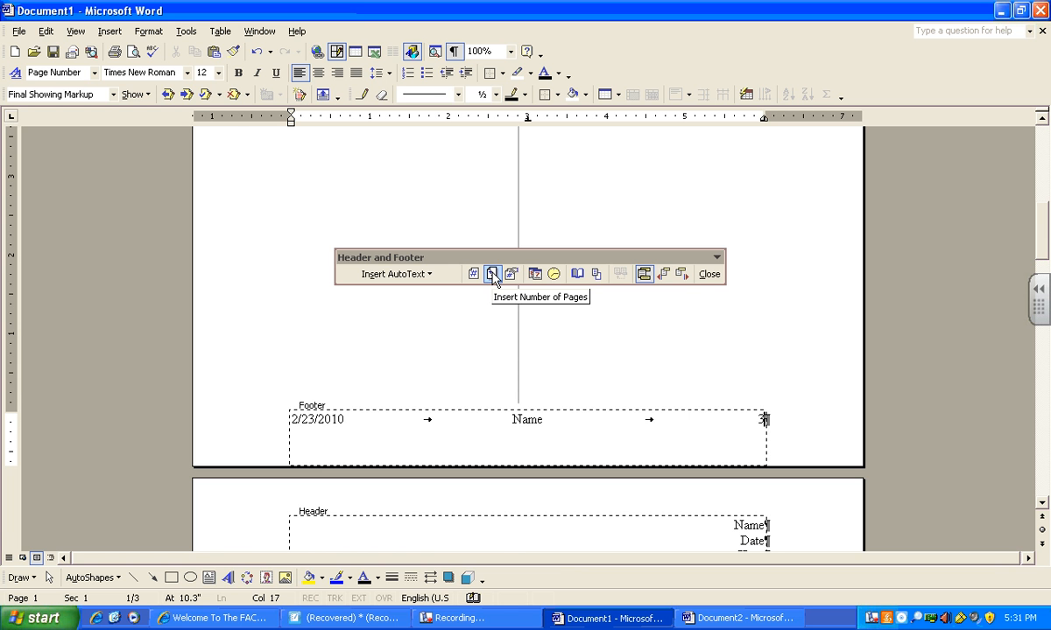
pyautogui.click(709, 276)
# - Scroll to page 3 and open its footer to inspect it, then close it
pyautogui.moveTo(1044, 183); pyautogui.dragTo(1043, 257)
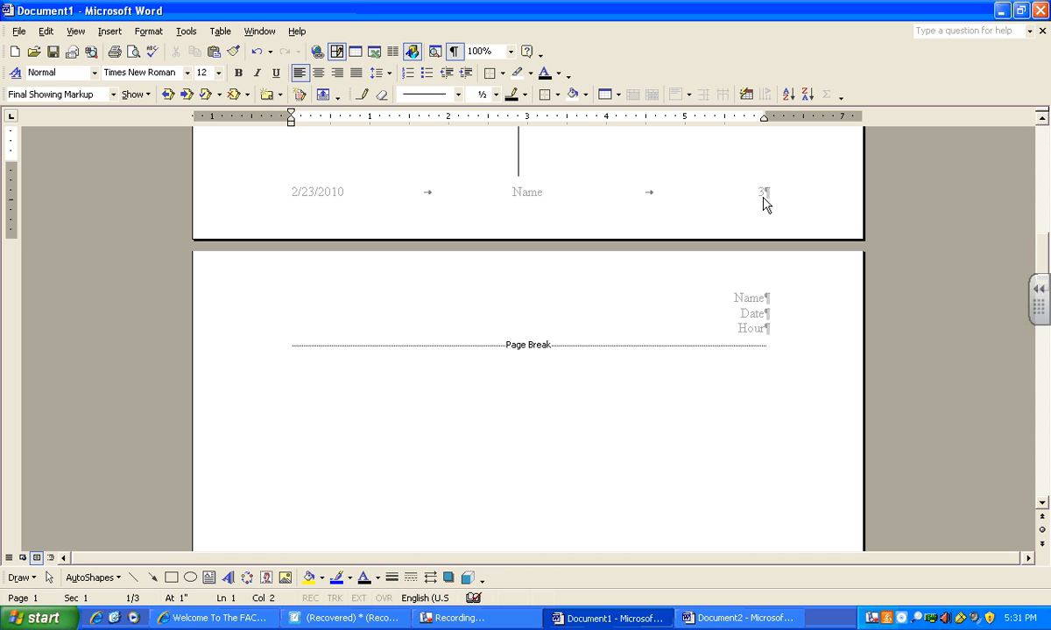
pyautogui.moveTo(1041, 254); pyautogui.dragTo(1041, 377)
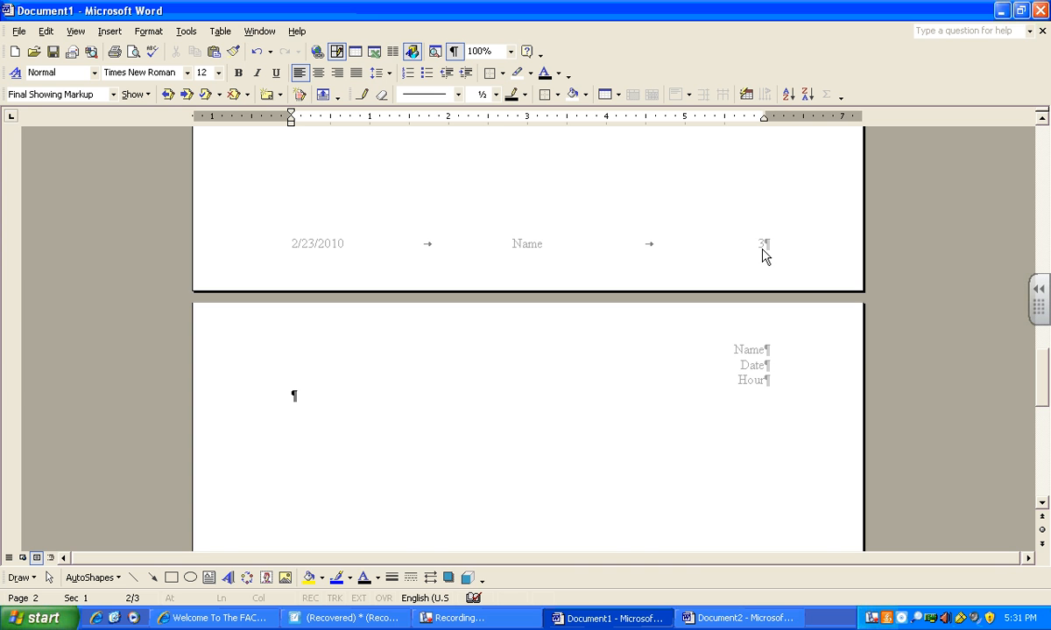
pyautogui.scroll(-10, 981, 367)
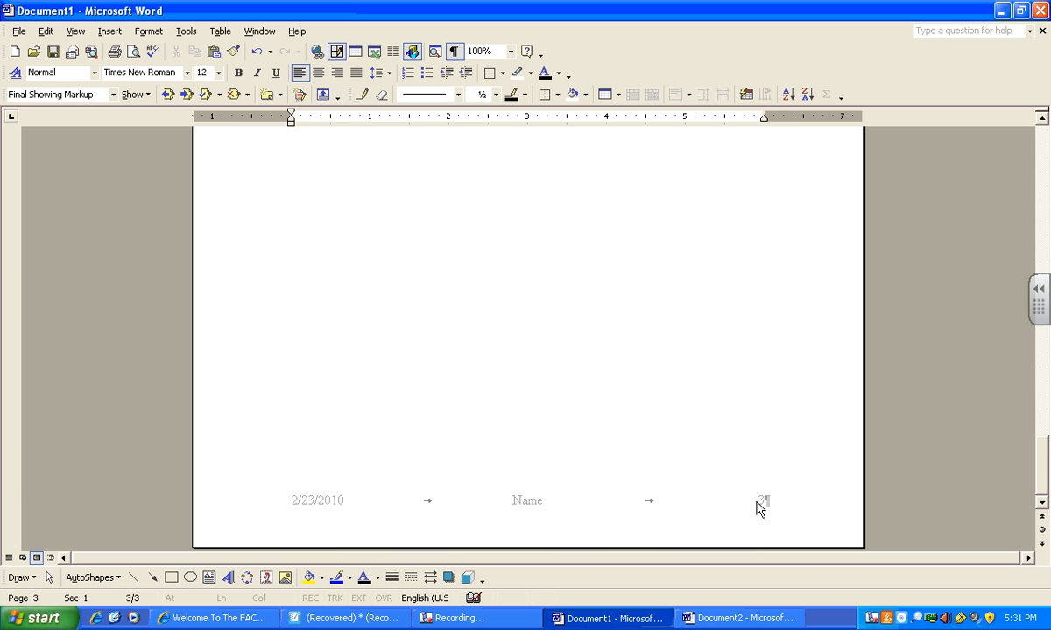
pyautogui.doubleClick(760, 508)
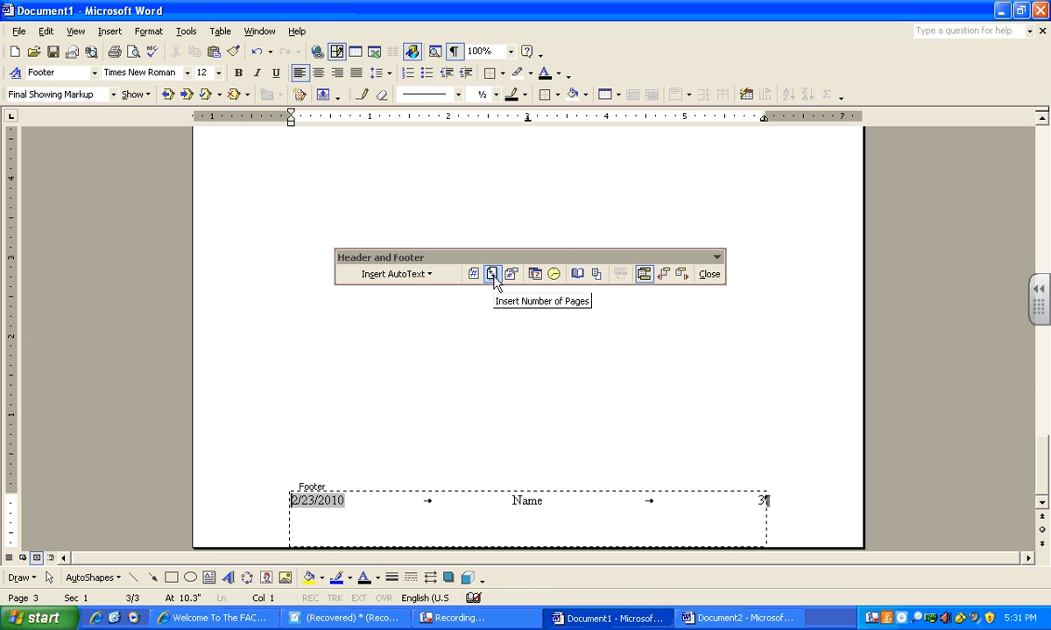
pyautogui.click(709, 274)
# - Undo the last two changes to restore the page number field in the footer
pyautogui.moveTo(1040, 167); pyautogui.dragTo(1030, 378)
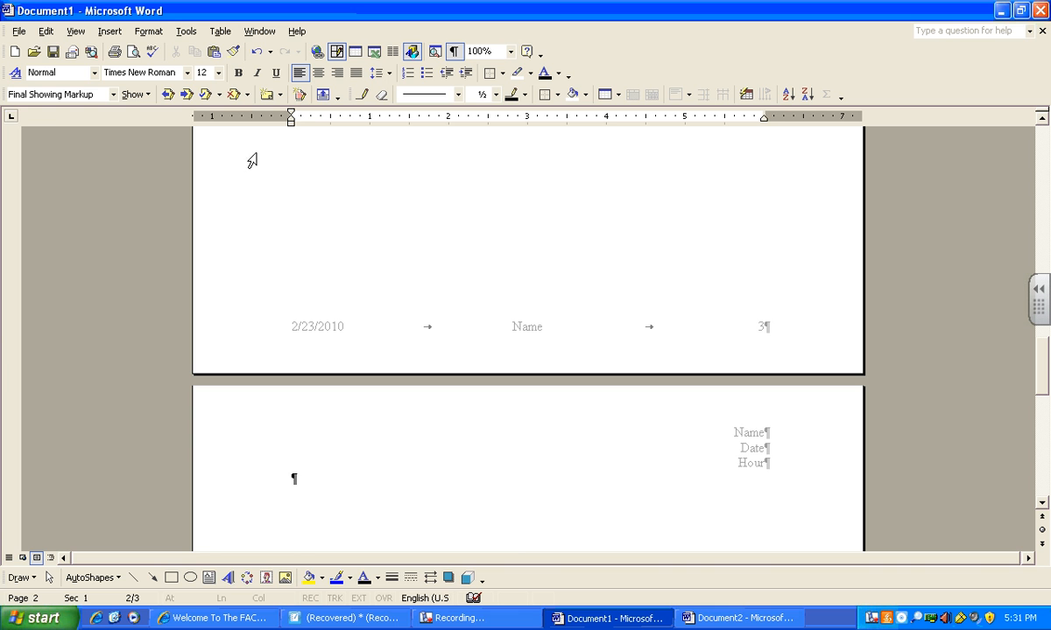
pyautogui.click(257, 52)
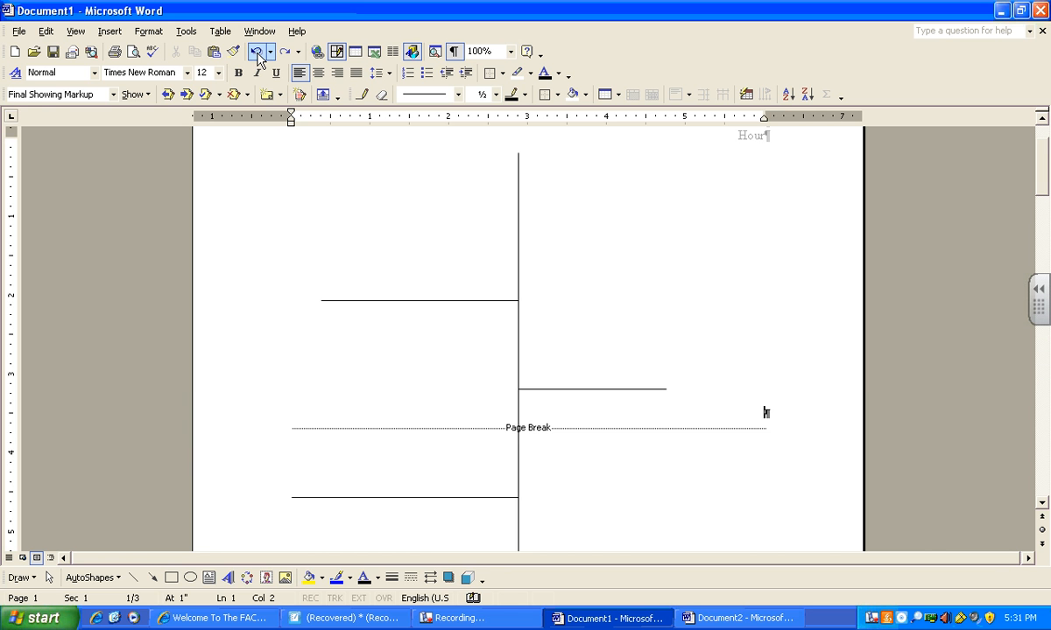
pyautogui.scroll(-10, 587, 387)
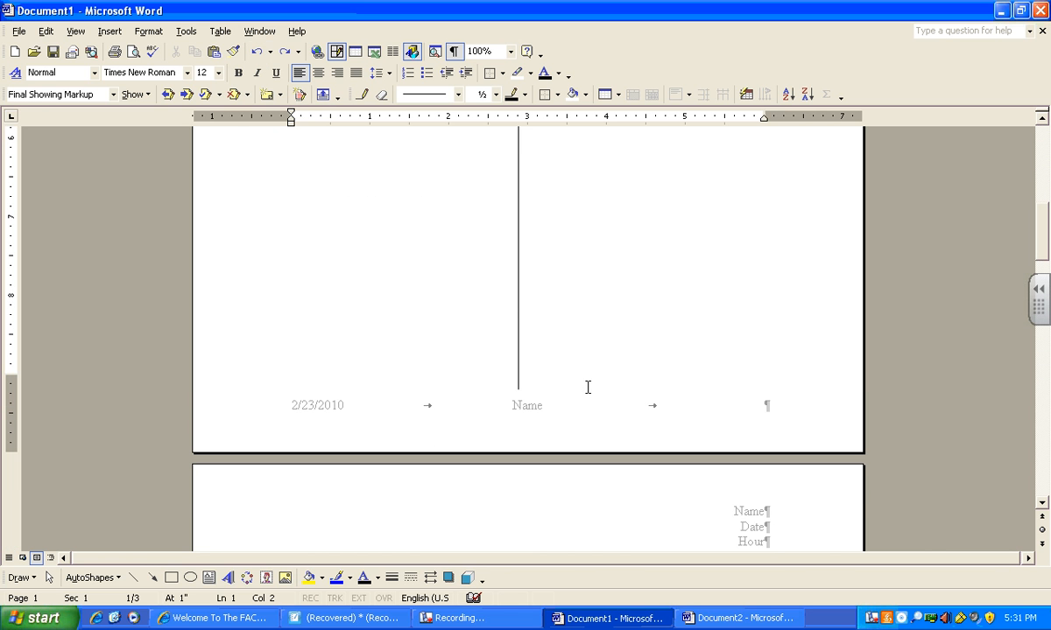
pyautogui.click(257, 53)
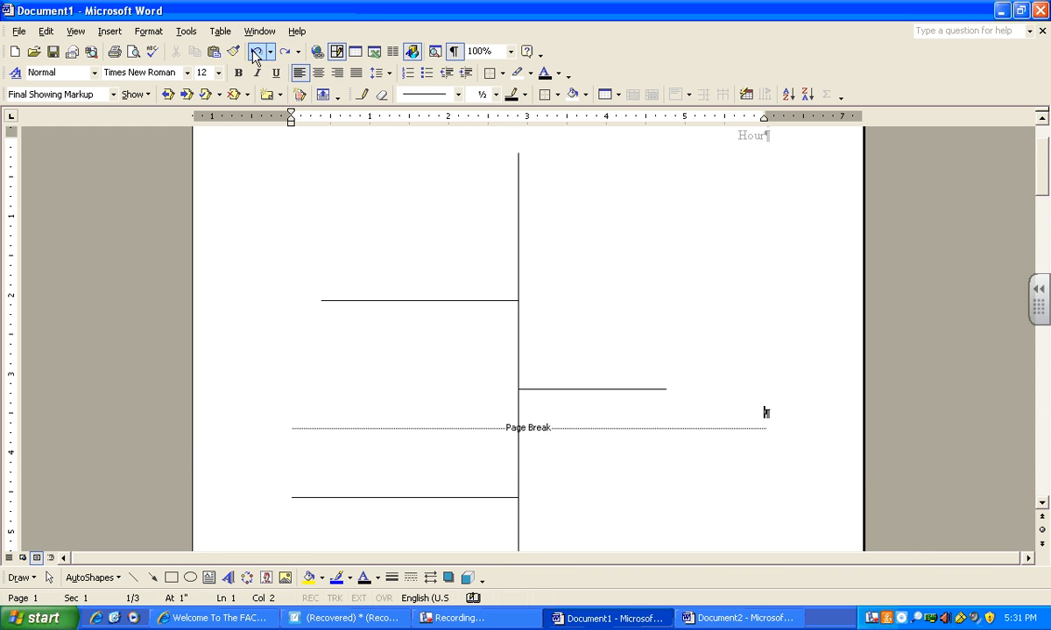
pyautogui.scroll(-9, 495, 352)
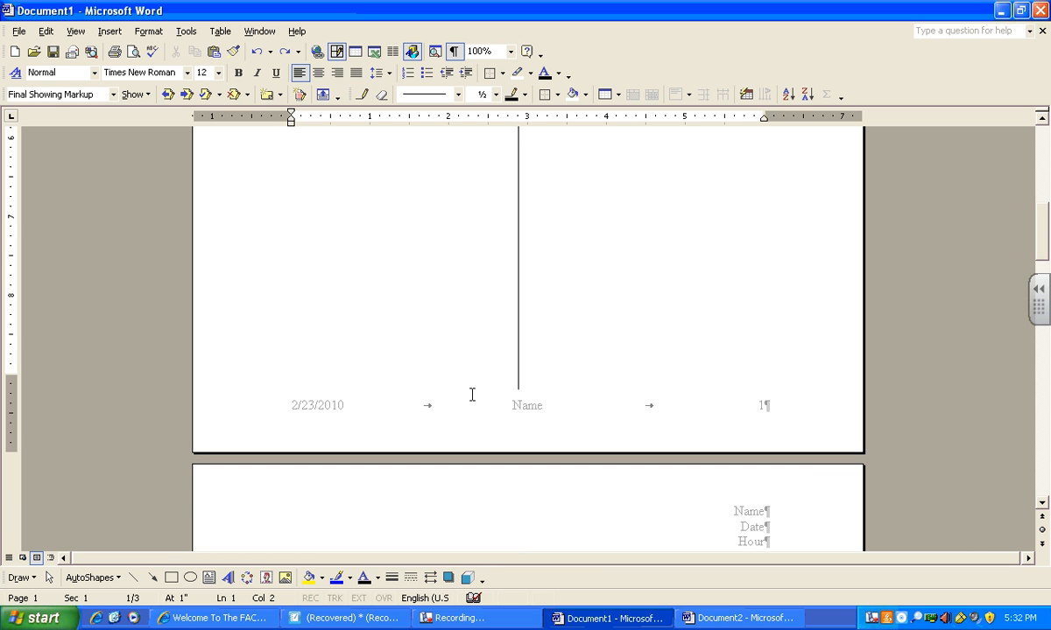
# - Scroll through the pages to review the footers
pyautogui.scroll(5, 472, 395)
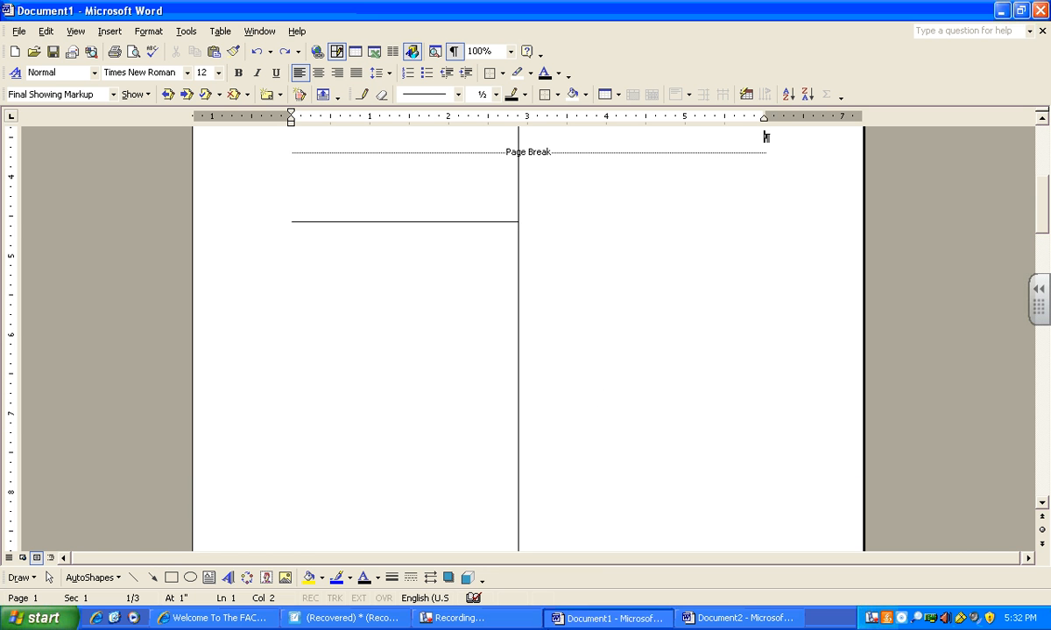
pyautogui.click(446, 617)
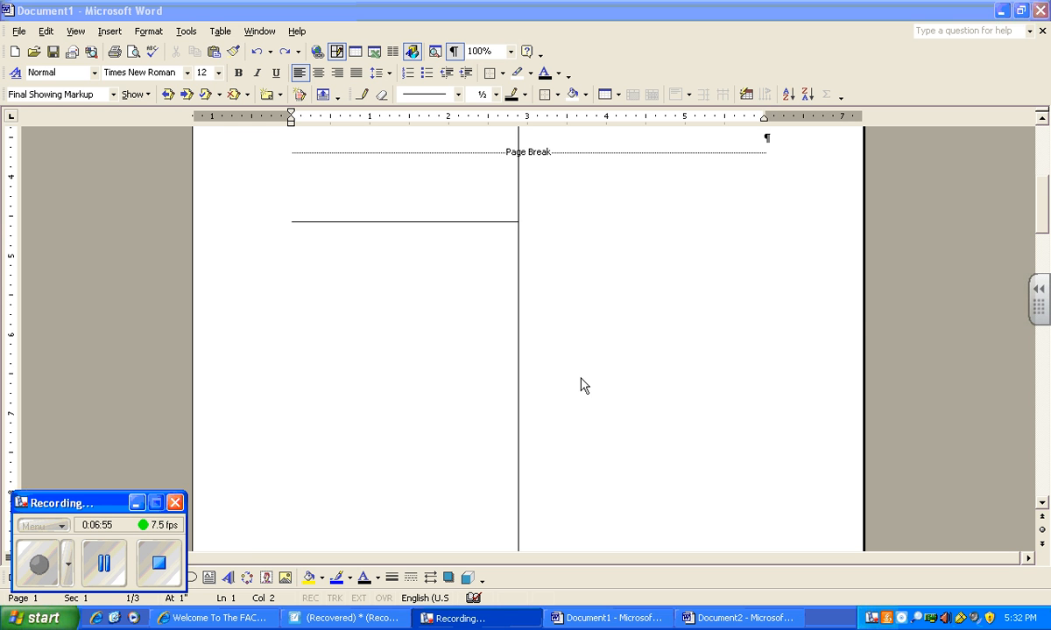
pyautogui.moveTo(1040, 219); pyautogui.dragTo(1041, 254)
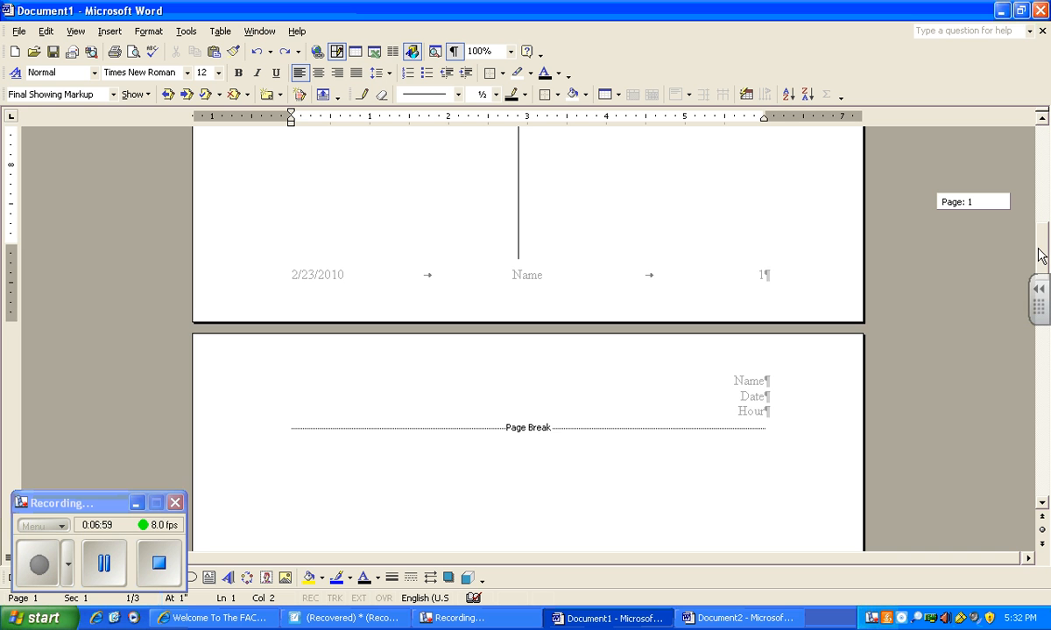
pyautogui.moveTo(1041, 254); pyautogui.dragTo(1023, 439)
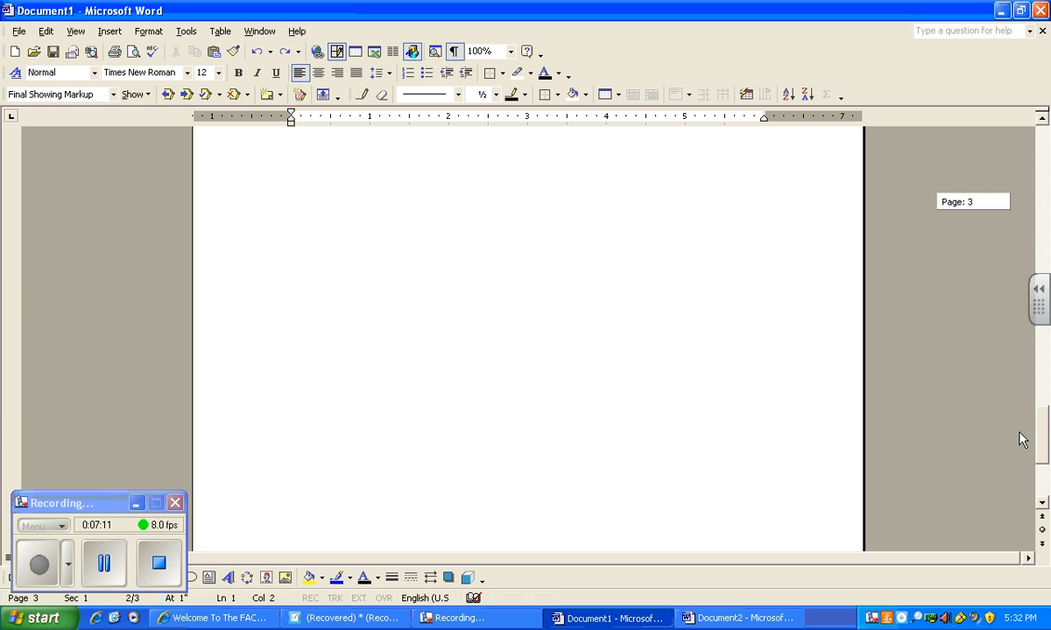
pyautogui.moveTo(1023, 439); pyautogui.dragTo(1023, 472)
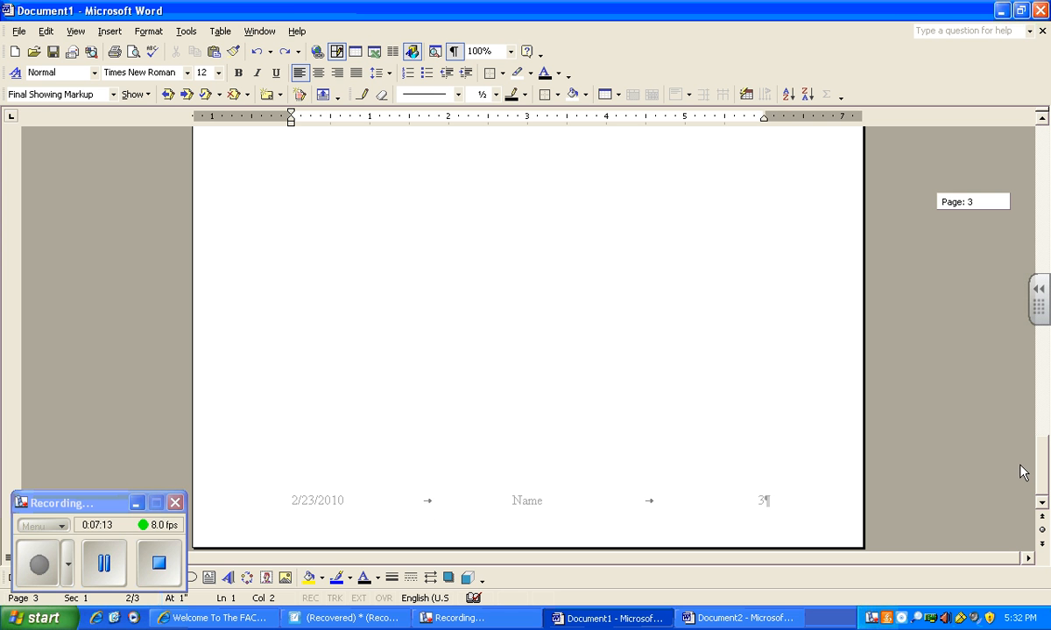